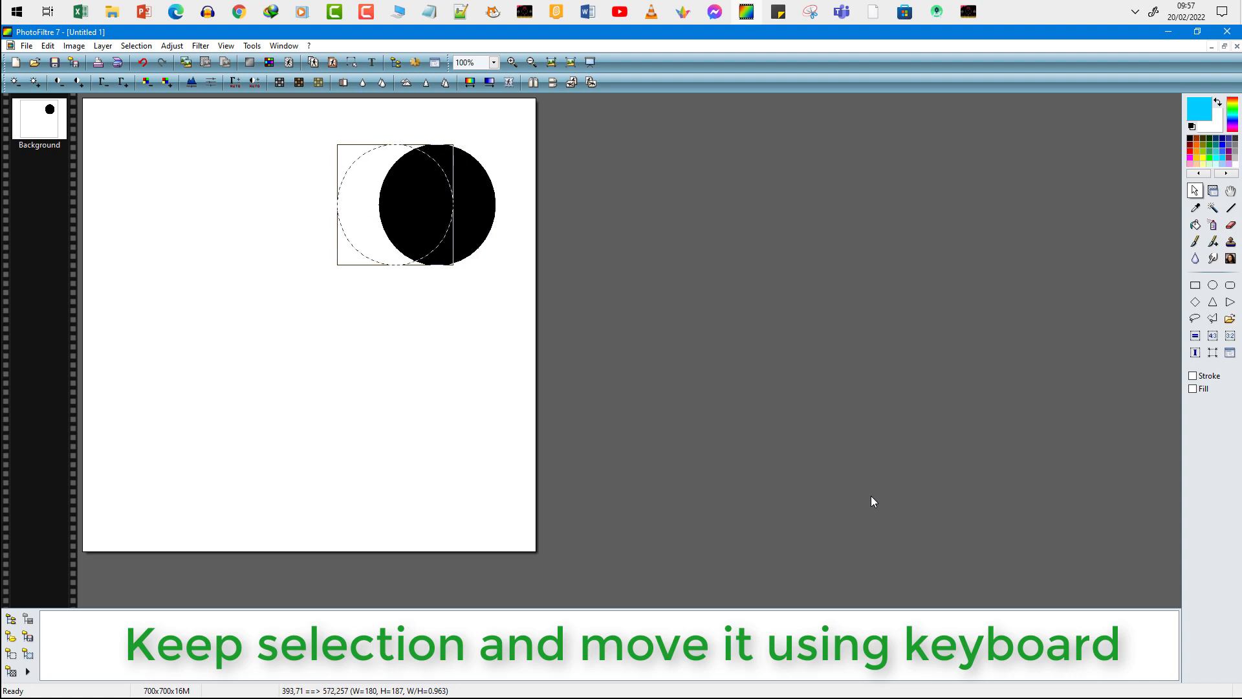
Step: Move the circular selection horizontally off the black circle to about 55,71 near the canvas's left edge, keeping it level
key(Left)
key(Left)
key(Left)
key(Left)
key(Left)
key(Left)
key(Left)
key(Left)
key(Left)
key(Left)
key(Left)
key(Left)
key(Left)
key(Left)
key(Left)
key(Left)
key(Left)
key(Left)
key(Left)
key(Left)
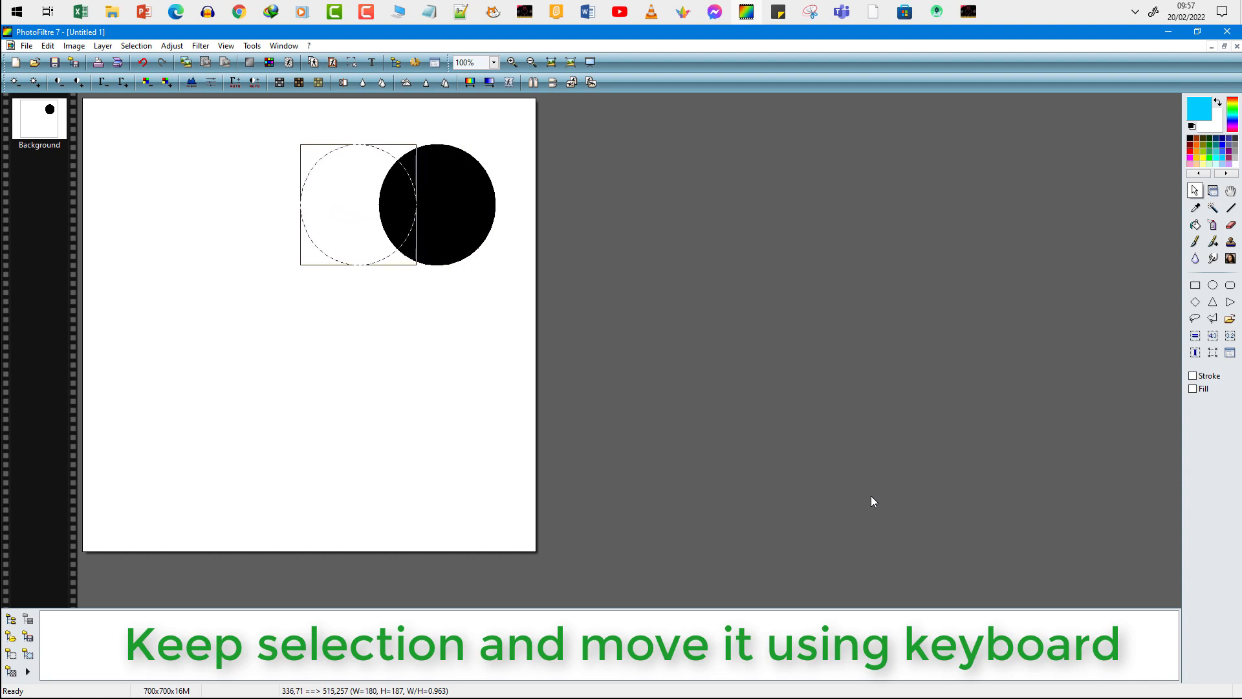
key(Left)
key(Left)
key(Left)
key(Left)
key(Left)
key(Left)
key(Left)
key(Left)
key(Left)
key(Left)
key(Left)
key(Left)
key(Left)
key(Left)
key(Left)
key(Left)
key(Left)
key(Left)
key(Left)
key(Left)
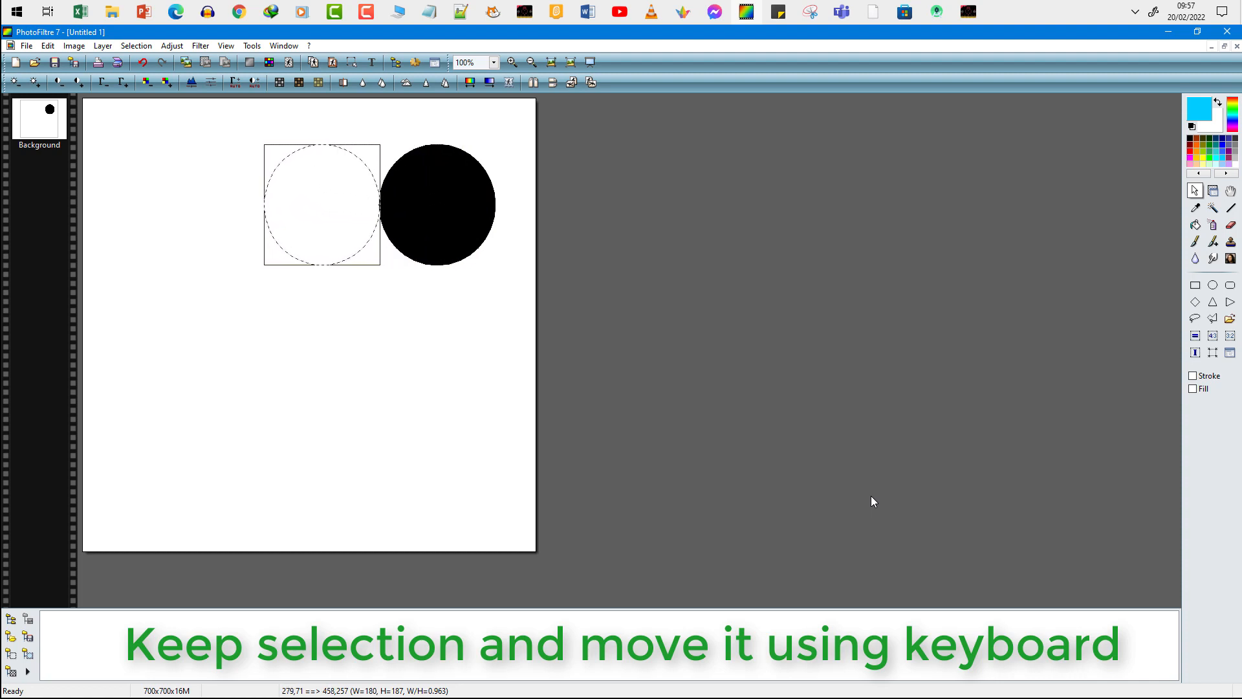
key(Left)
key(Left)
key(Left)
key(Left)
key(Left)
key(Left)
key(Left)
key(Left)
key(Left)
key(Left)
key(Left)
key(Left)
key(Left)
key(Left)
key(Left)
key(Left)
key(Left)
key(Left)
key(Left)
key(Left)
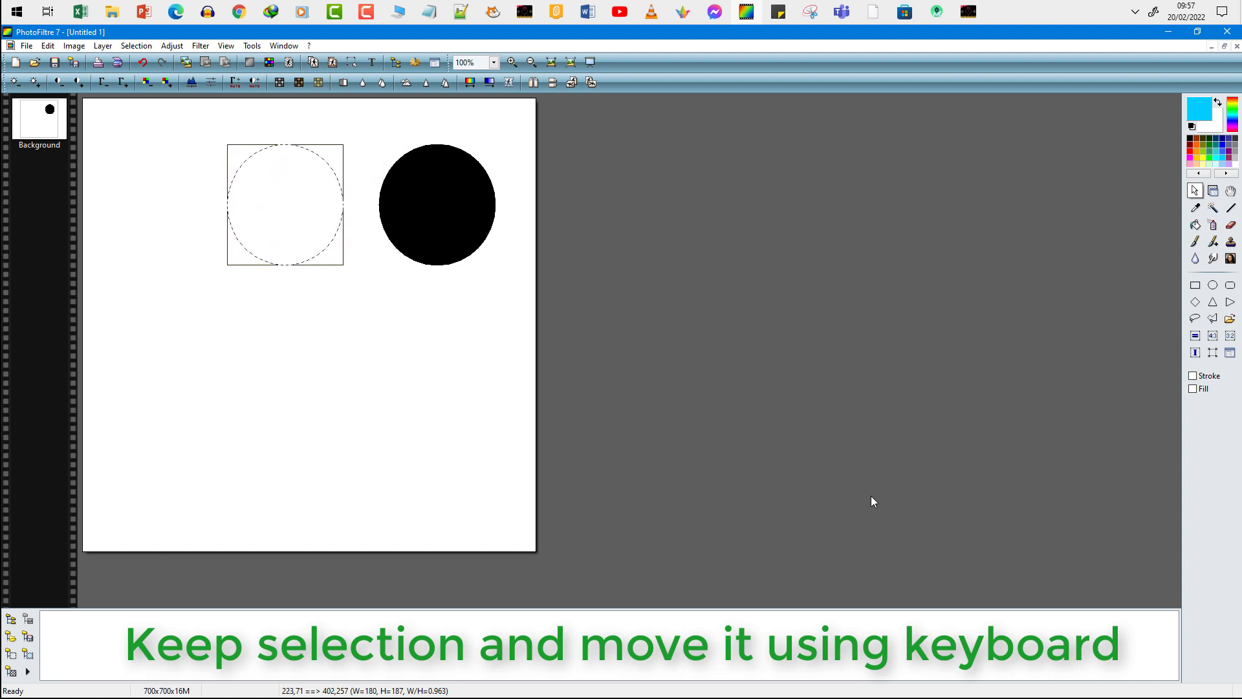
key(Left)
key(Left)
key(Left)
key(Left)
key(Left)
key(Left)
key(Left)
key(Left)
key(Left)
key(Left)
key(Left)
key(Left)
key(Left)
key(Left)
key(Left)
key(Left)
key(Left)
key(Left)
key(Left)
key(Left)
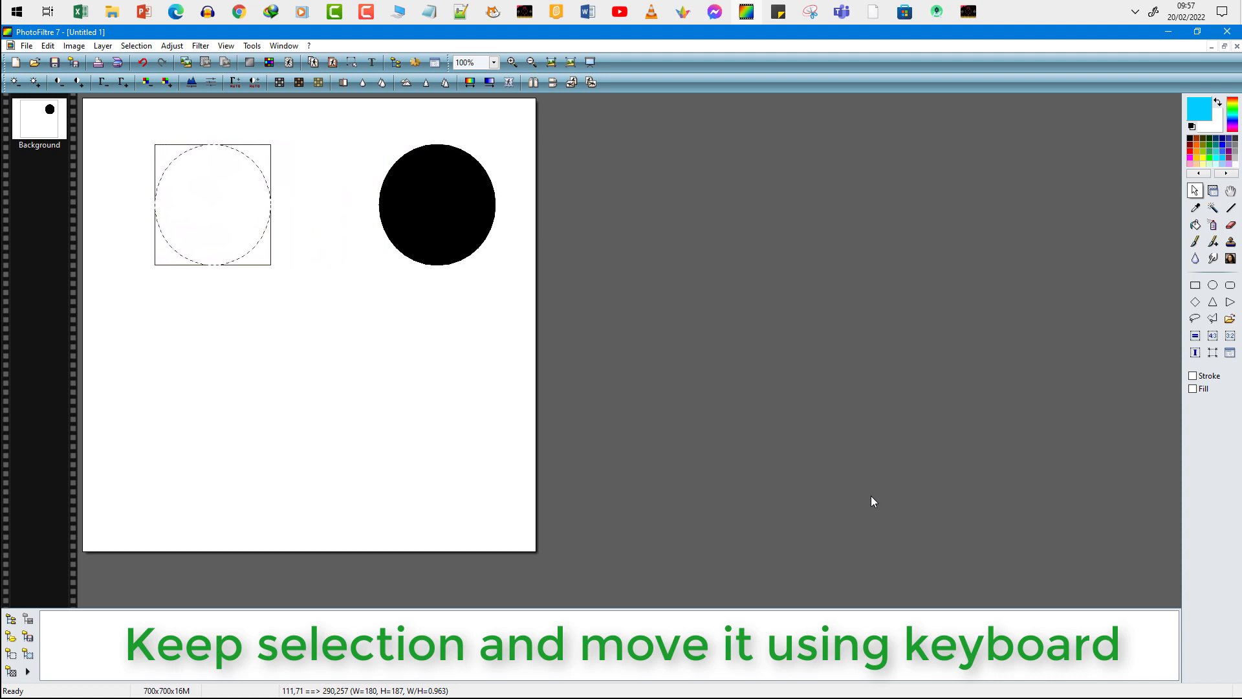
key(Left)
key(Left)
key(Left)
key(Left)
key(Left)
key(Left)
key(Left)
key(Left)
key(Left)
key(Left)
key(Left)
key(Left)
key(Left)
key(Left)
key(Left)
key(Left)
key(Left)
key(Left)
key(Left)
key(Left)
key(Left)
key(Left)
key(Left)
key(Left)
key(Left)
key(Left)
key(Left)
key(Left)
key(Left)
key(Left)
key(Left)
key(Left)
key(Left)
key(Left)
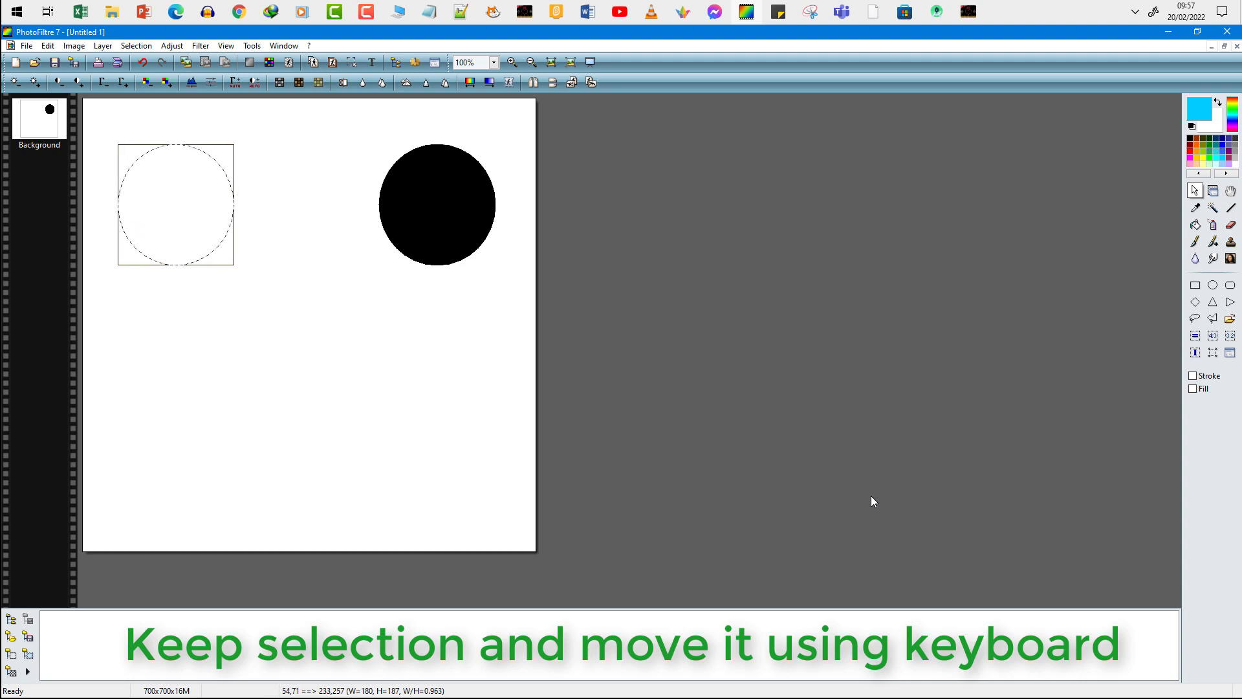
key(Left)
key(Left)
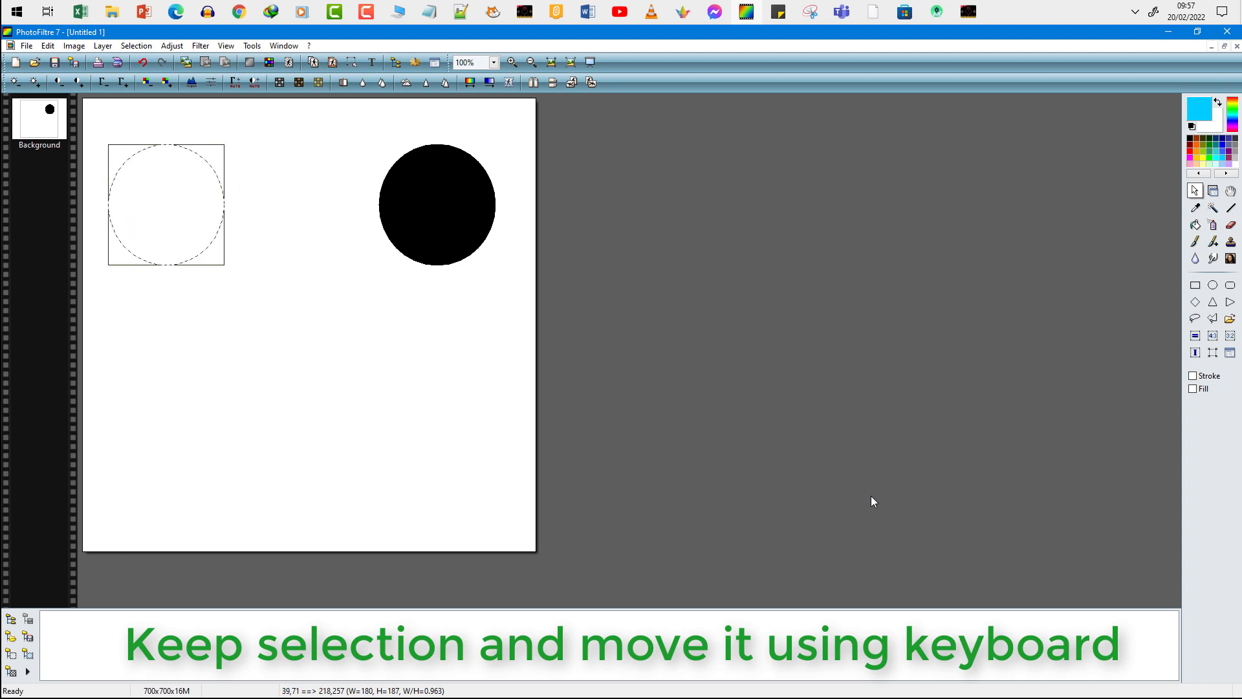
key(Right)
key(Right)
key(Right)
key(Right)
key(Right)
key(Right)
key(Right)
key(Right)
key(Right)
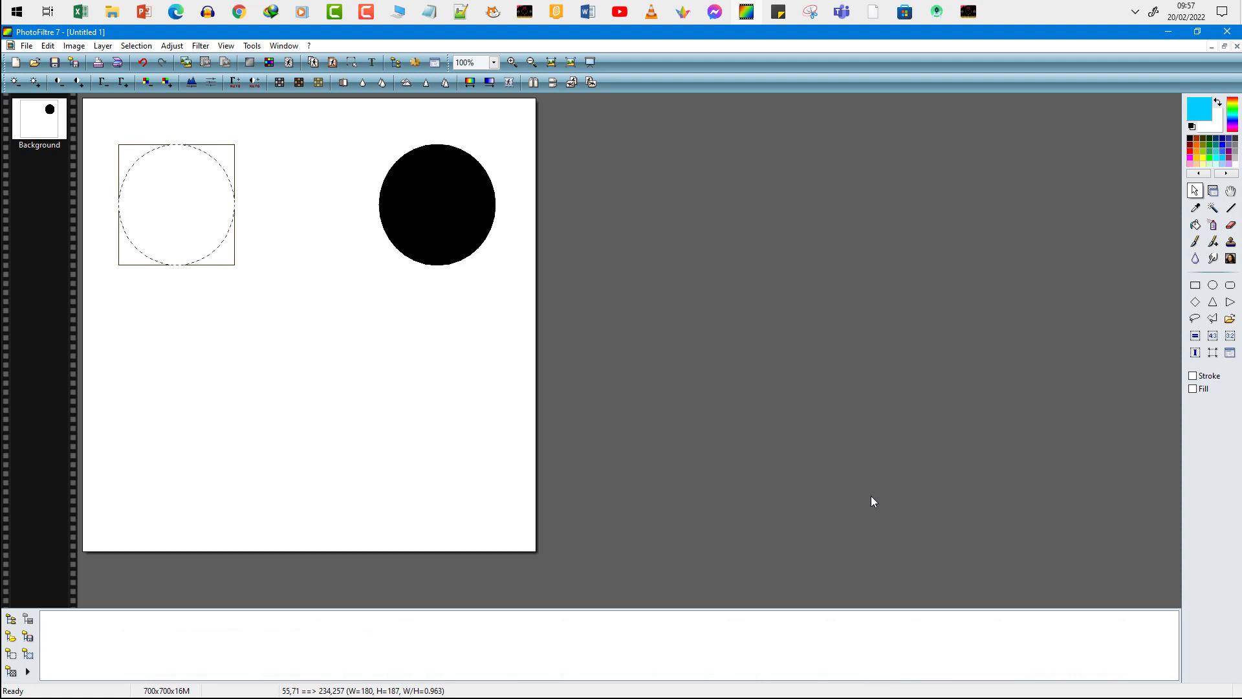
Step: Stroke and fill the moved circular selection in black with a stroke width of 2 to make the second ear
right_click(204, 203)
click(236, 207)
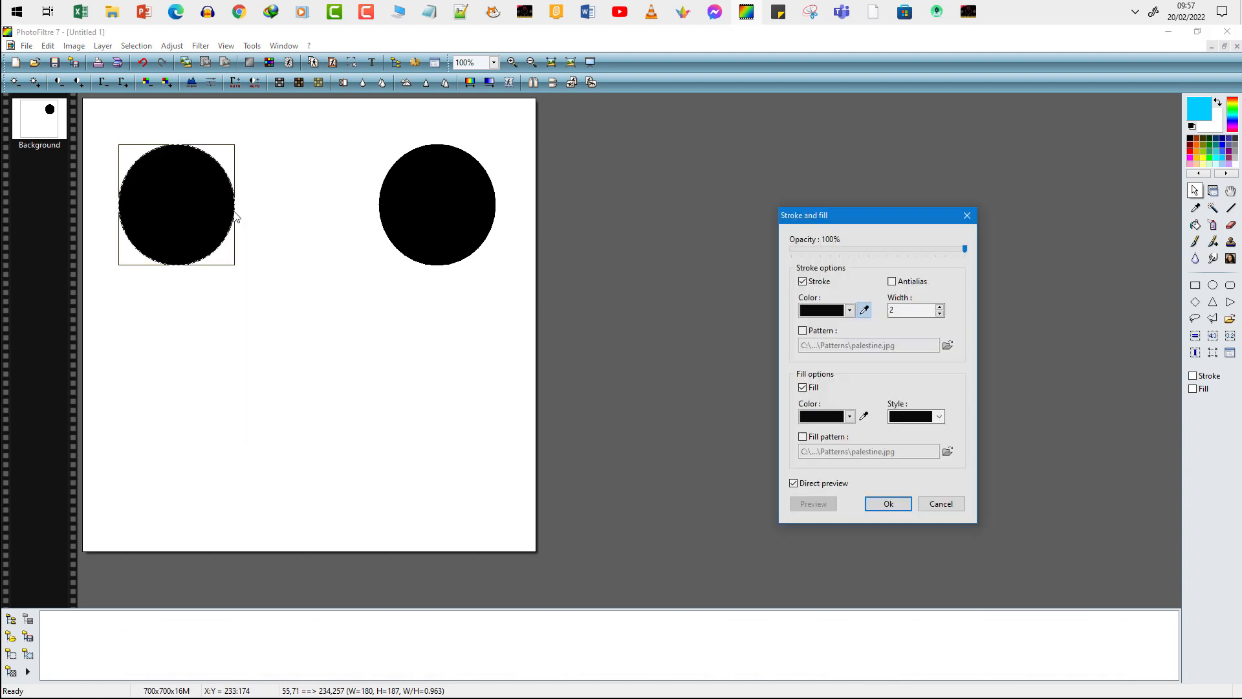
click(886, 503)
Step: Reshape the selection into a big circle about 435 by 423 px overlapping both ears, and clear its contents
mouse_move(193, 205)
mouse_down()
mouse_move(258, 296)
mouse_move(248, 268)
mouse_move(450, 315)
mouse_up()
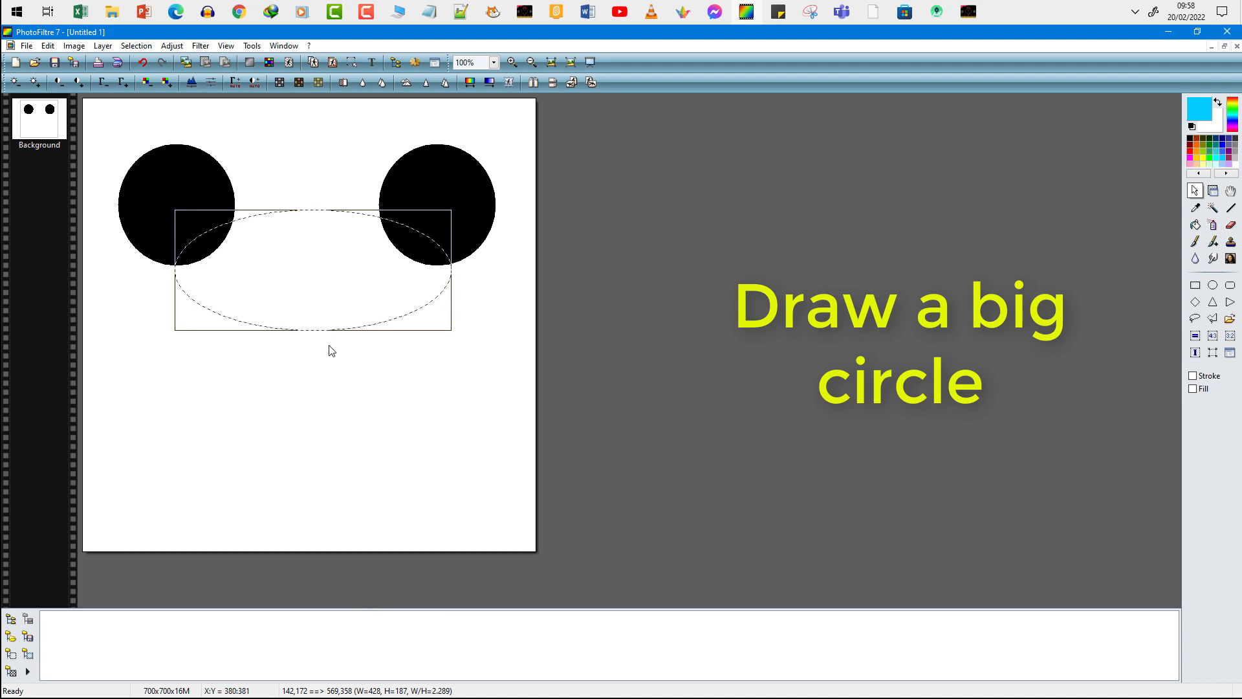
drag(323, 327, 302, 464)
drag(299, 401, 297, 378)
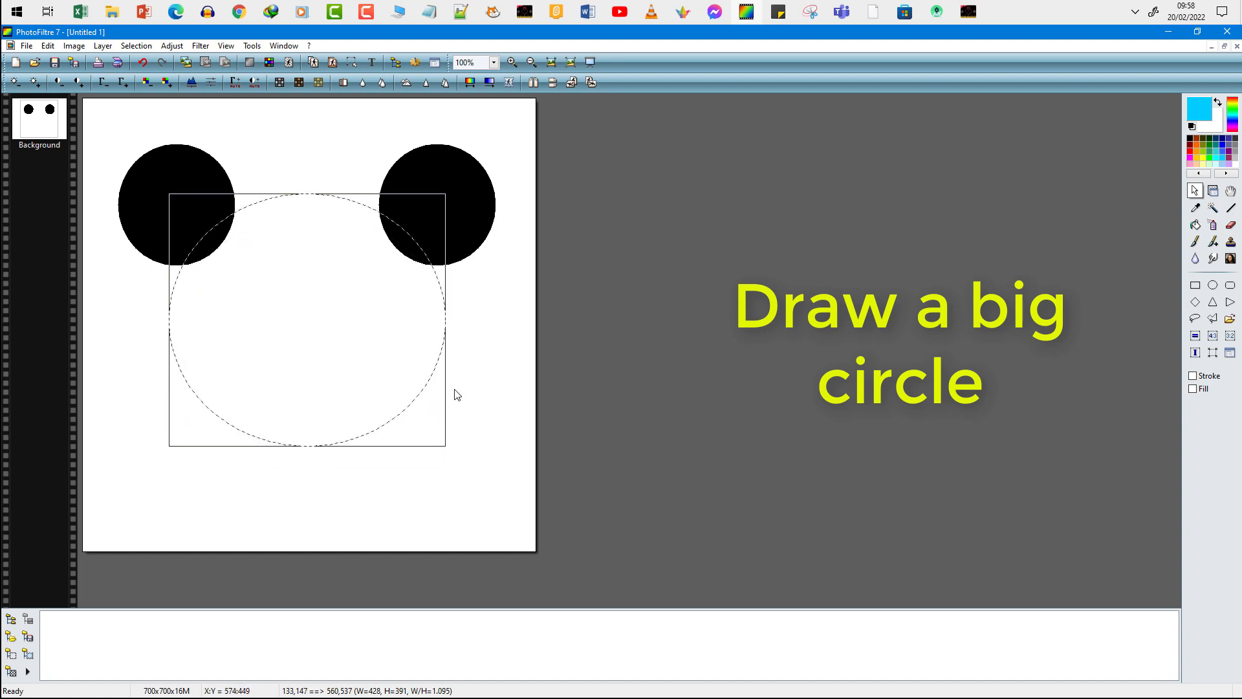
drag(321, 445, 320, 467)
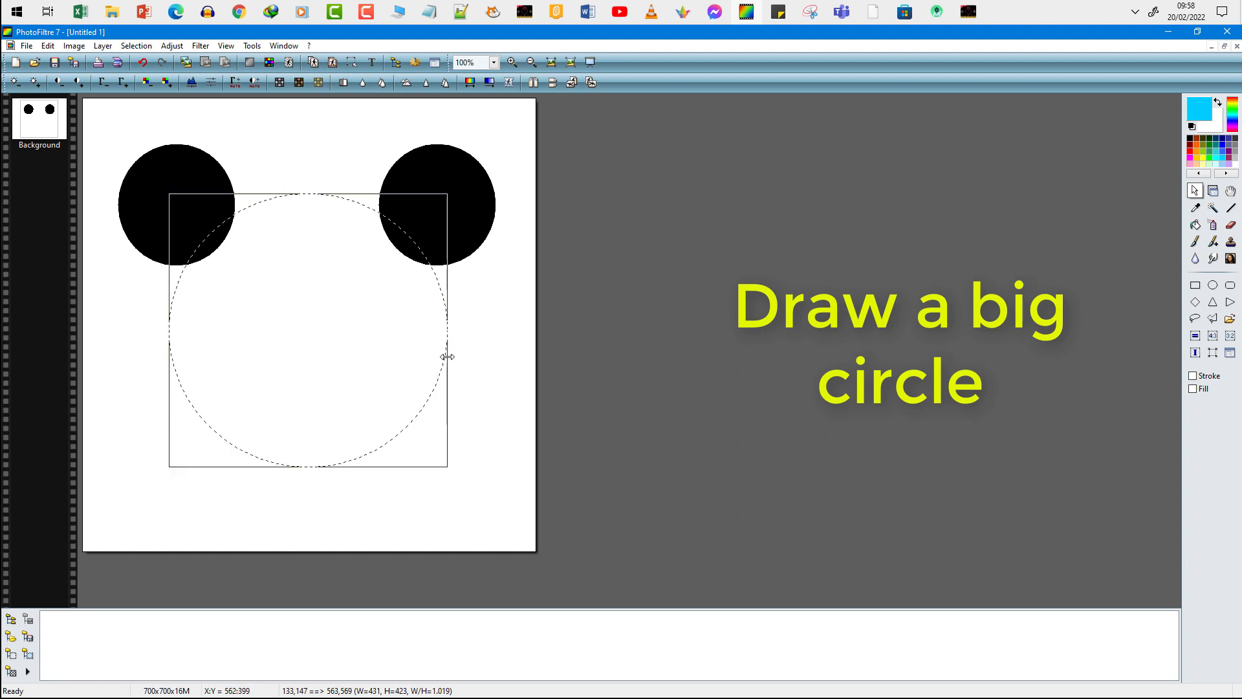
drag(345, 361, 342, 362)
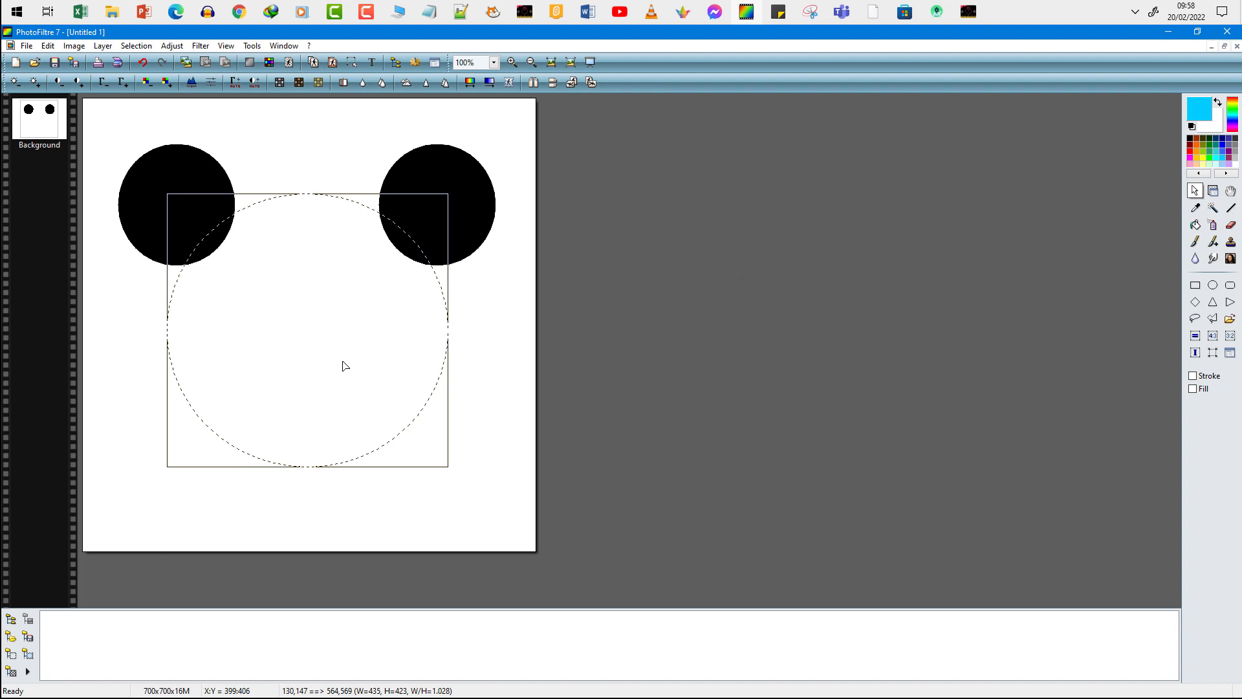
right_click(311, 369)
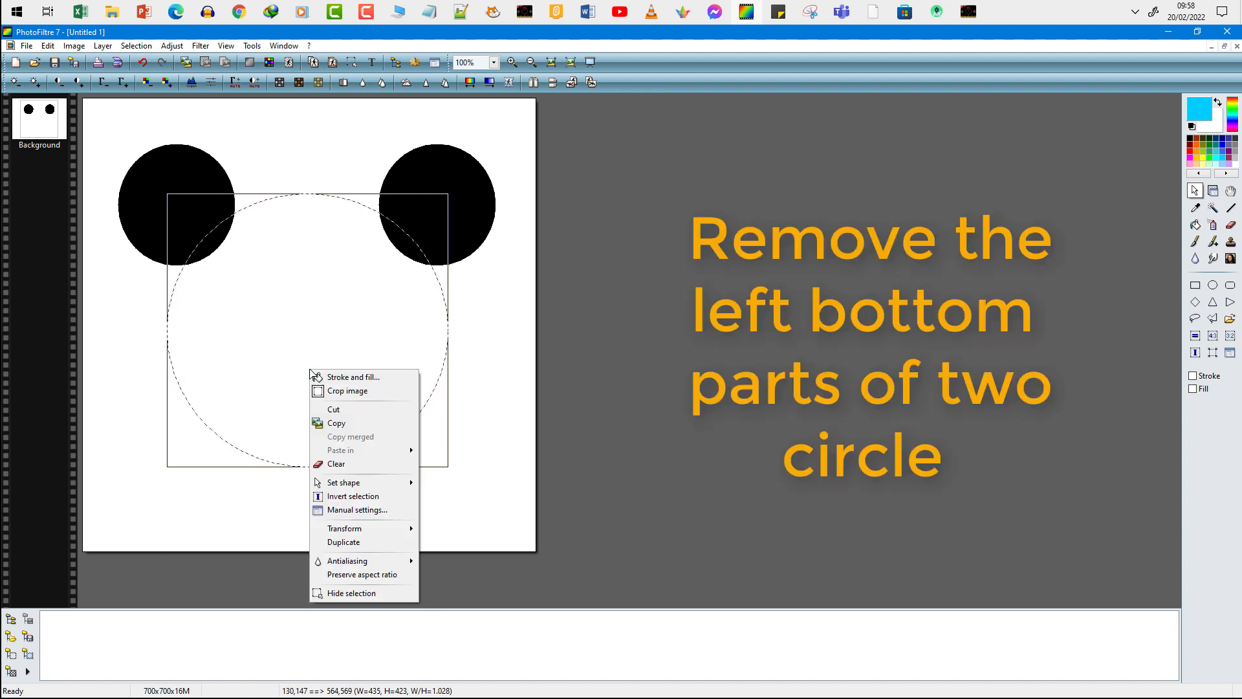
click(352, 461)
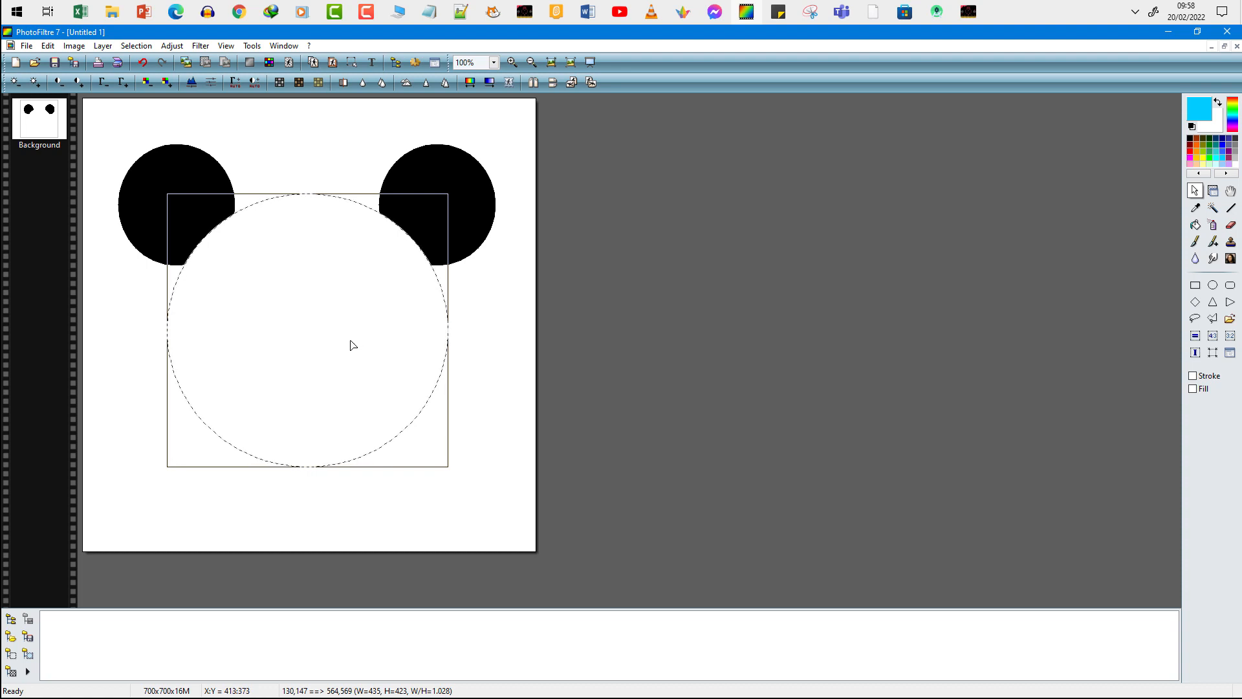
Step: Realign the big circular selection with the cleared area, outline it with a black stroke of width 3 and no fill, and deselect it
drag(352, 345, 436, 512)
drag(359, 403, 353, 344)
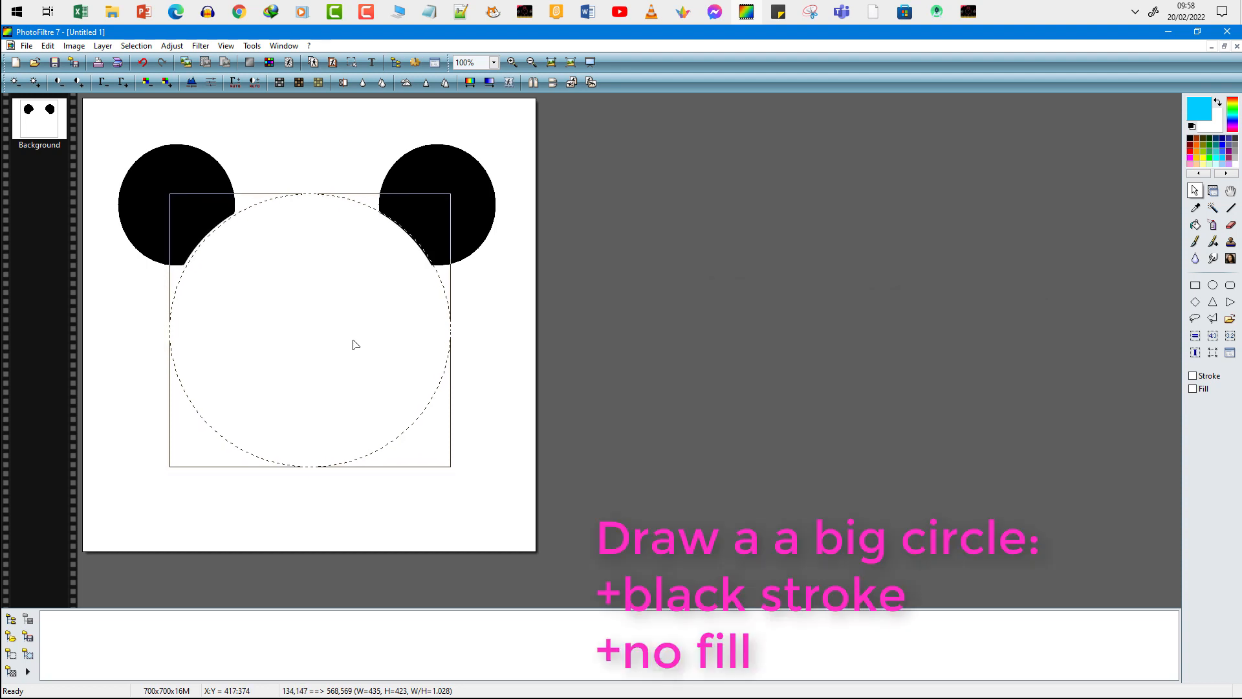
right_click(353, 344)
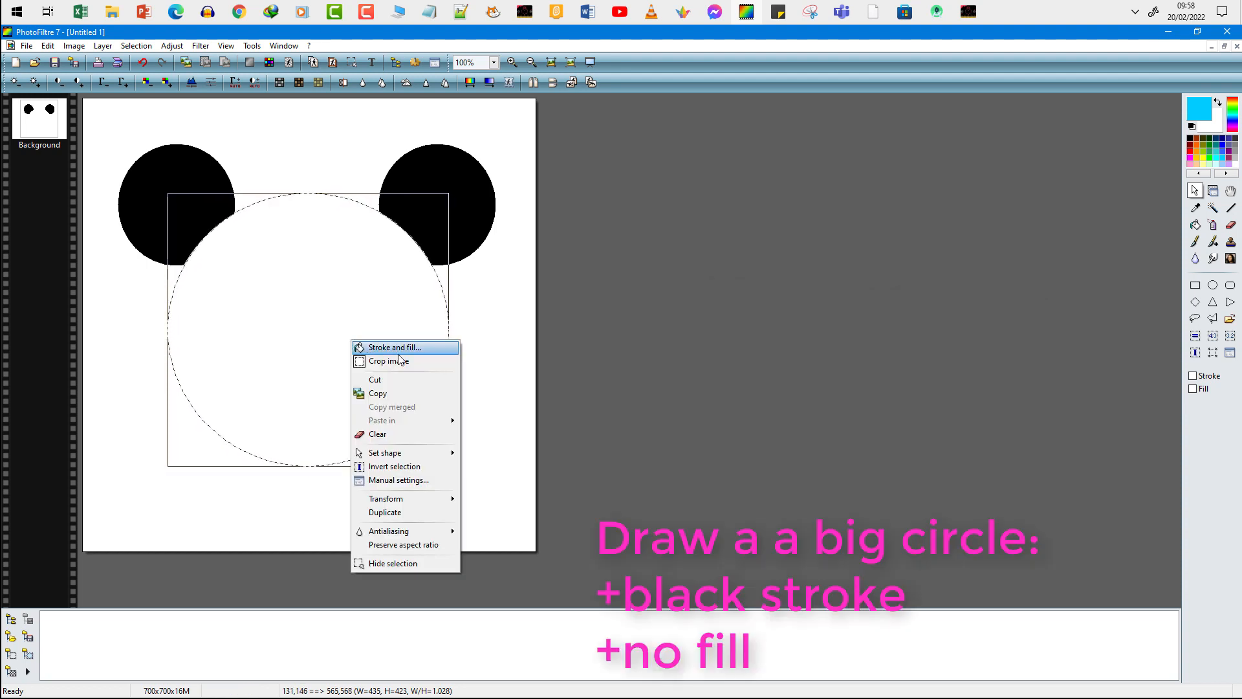
click(382, 348)
click(803, 282)
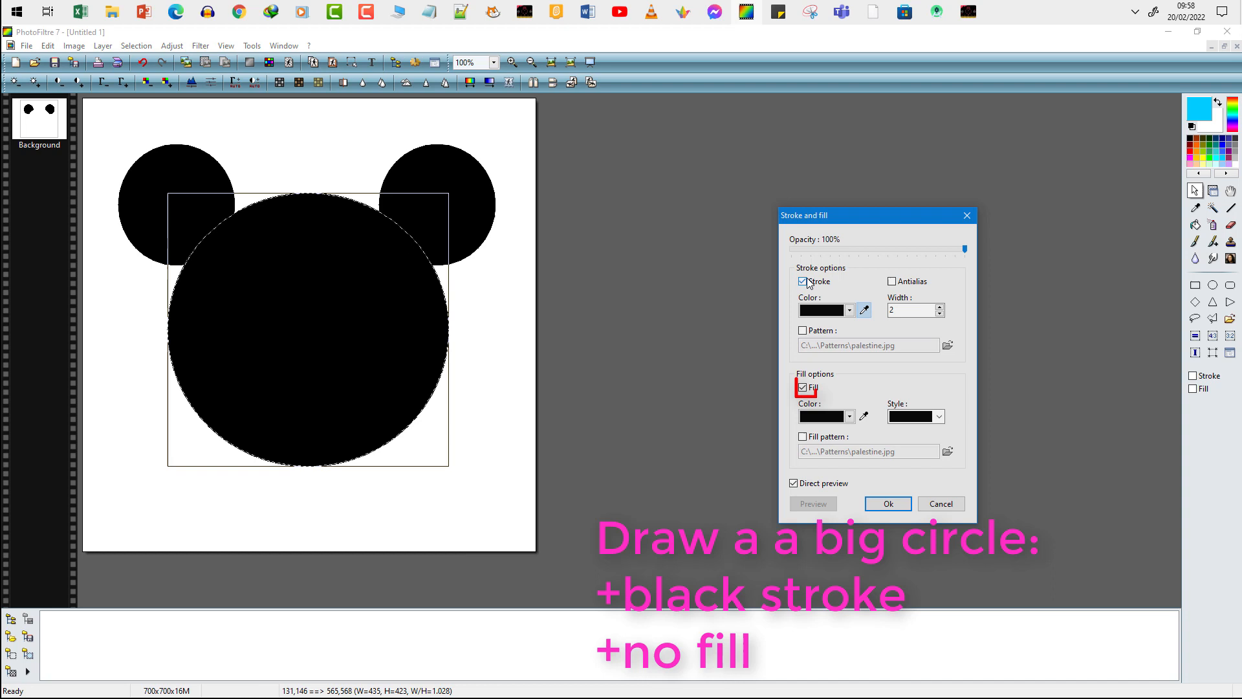
click(804, 387)
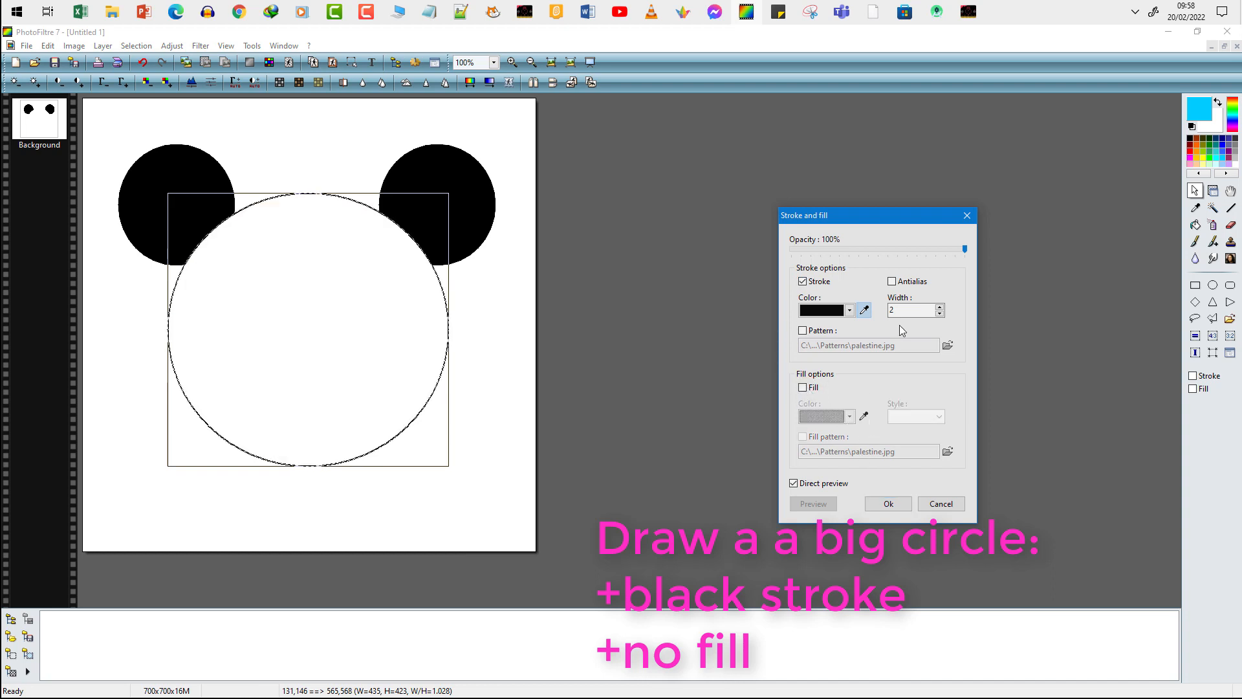
click(939, 306)
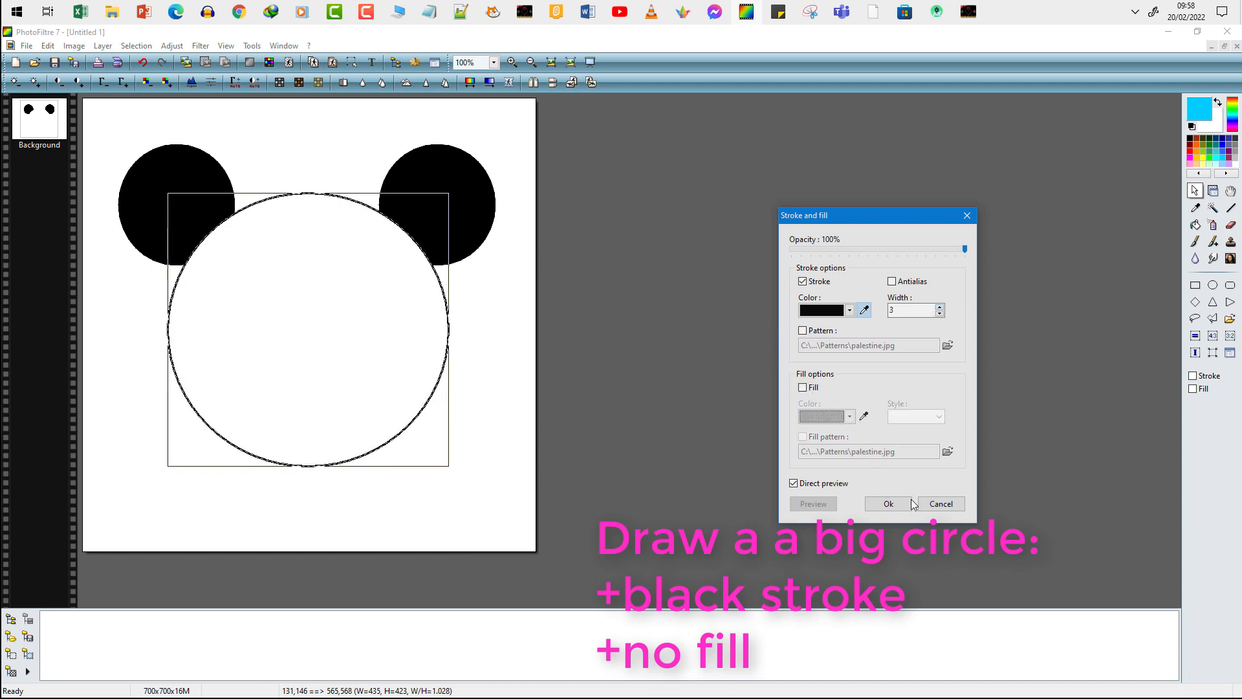
click(870, 503)
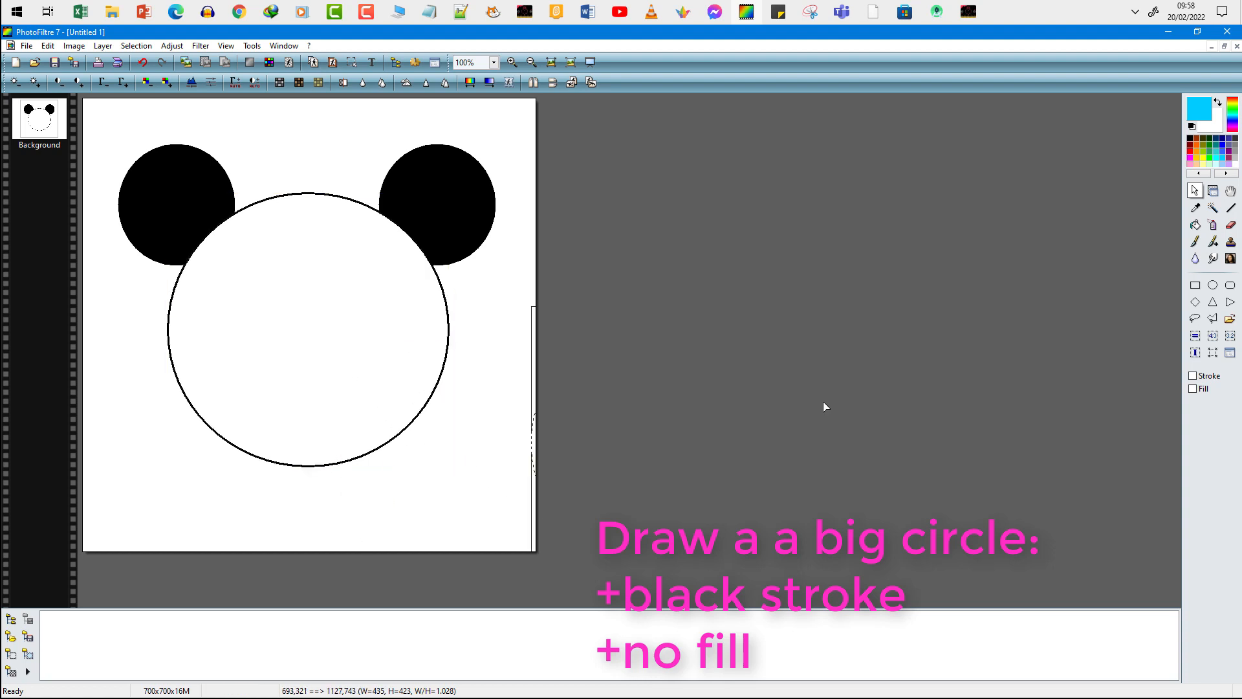
drag(403, 416, 343, 363)
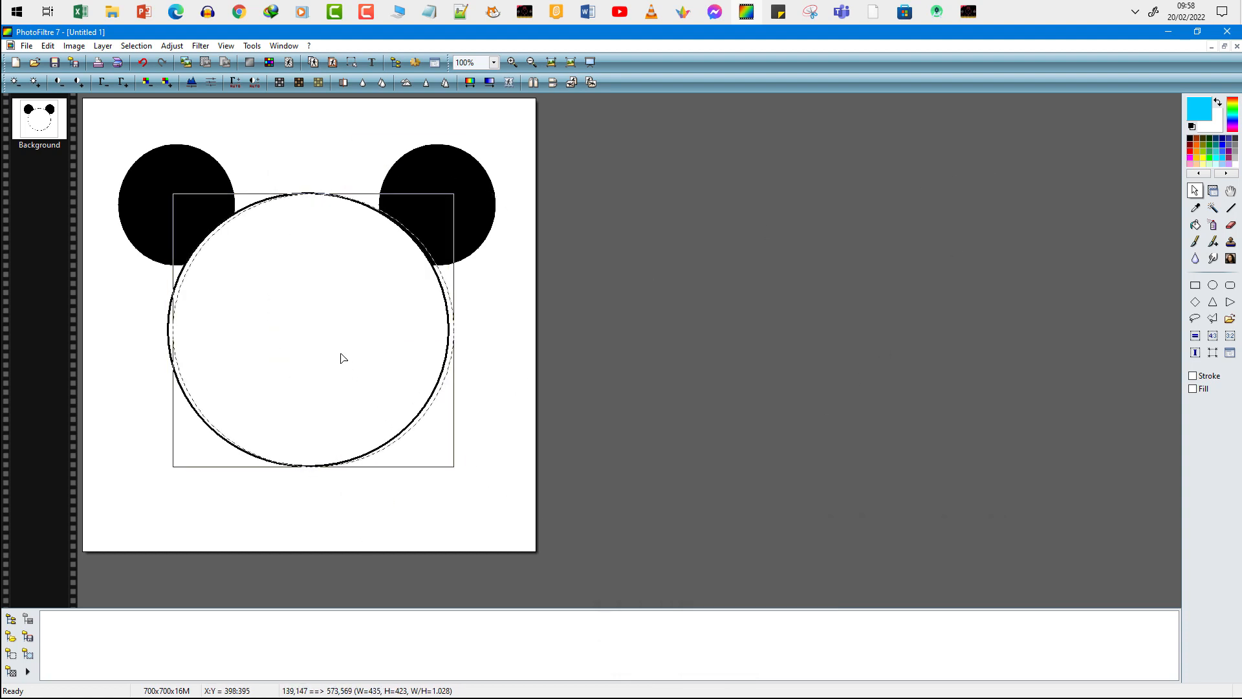
key(Escape)
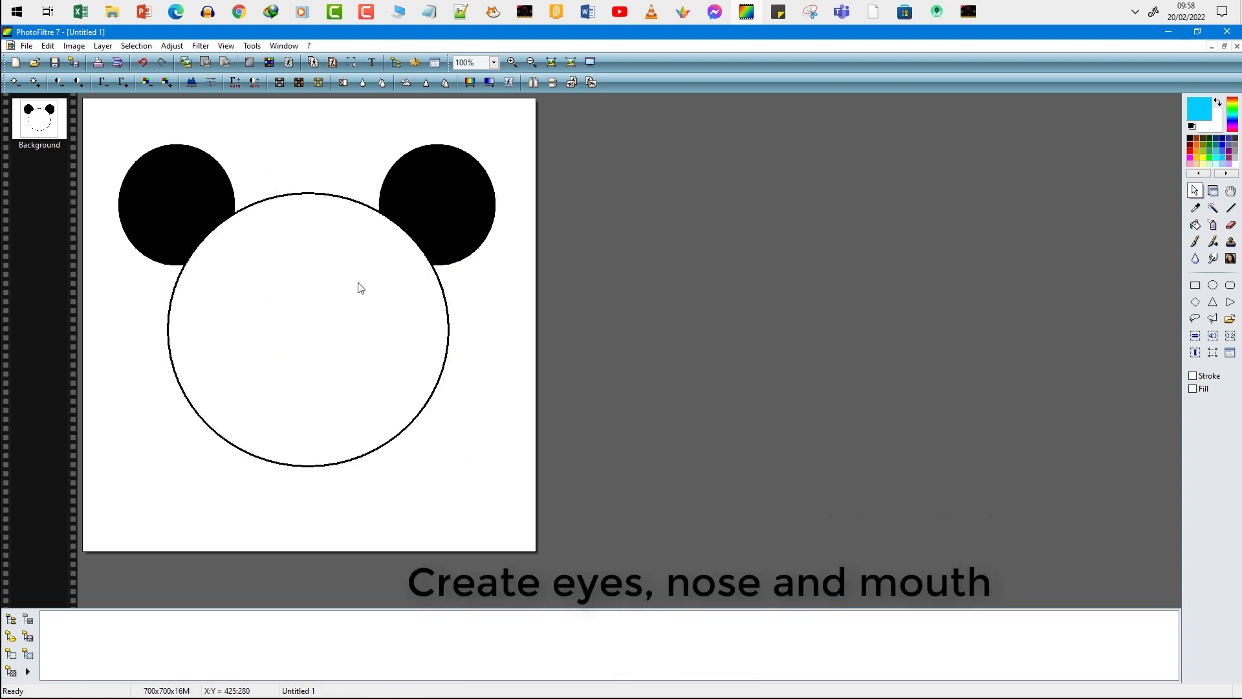
Step: Make an elliptical selection about 69 by 85 px in the face's upper right and outline it in black, width 3, without fill
drag(329, 244, 369, 285)
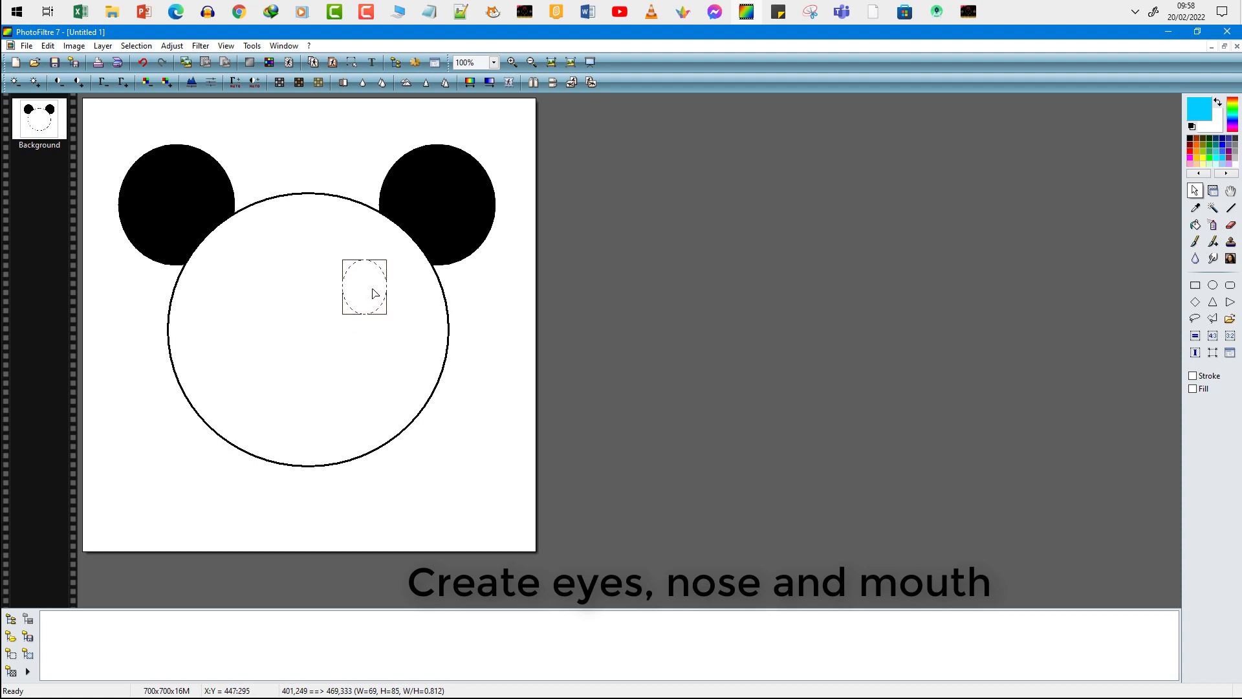
right_click(373, 292)
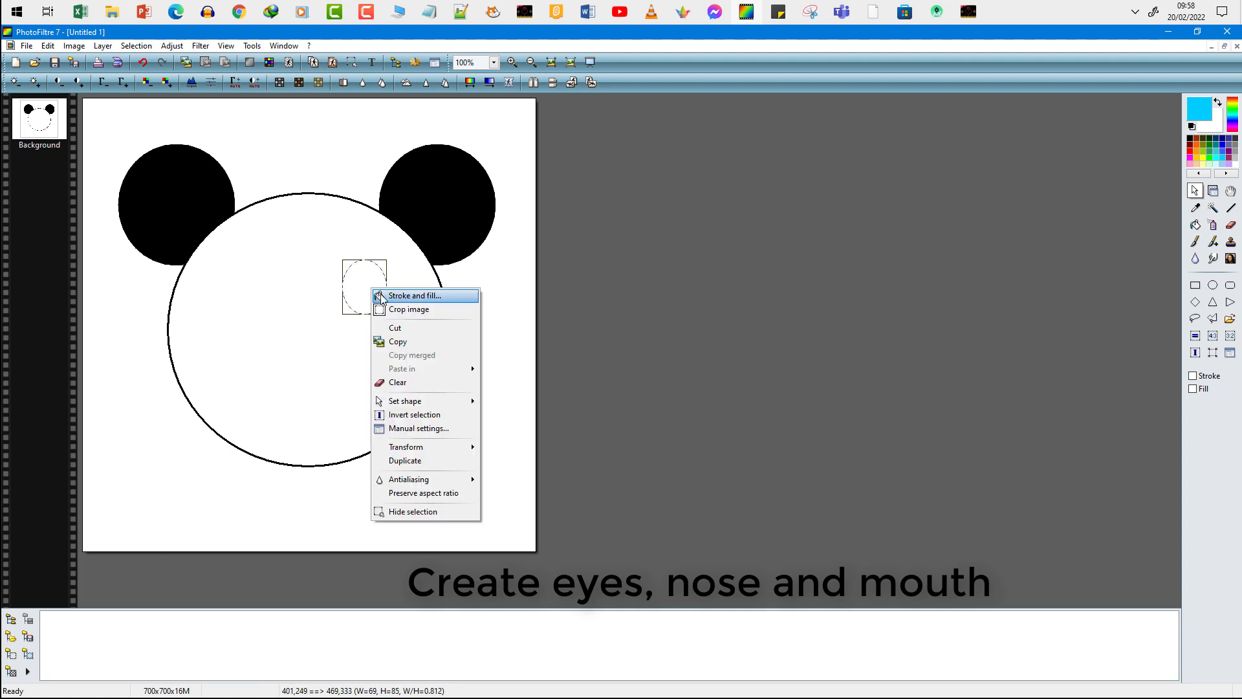
click(414, 296)
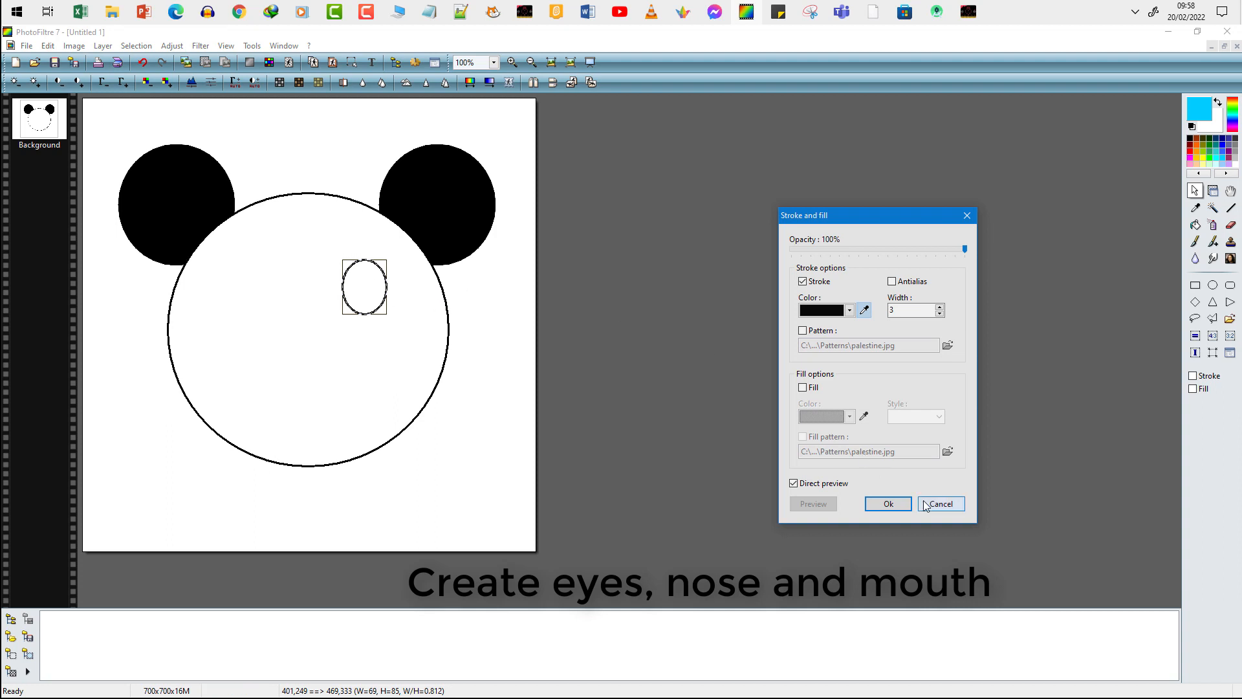
click(888, 504)
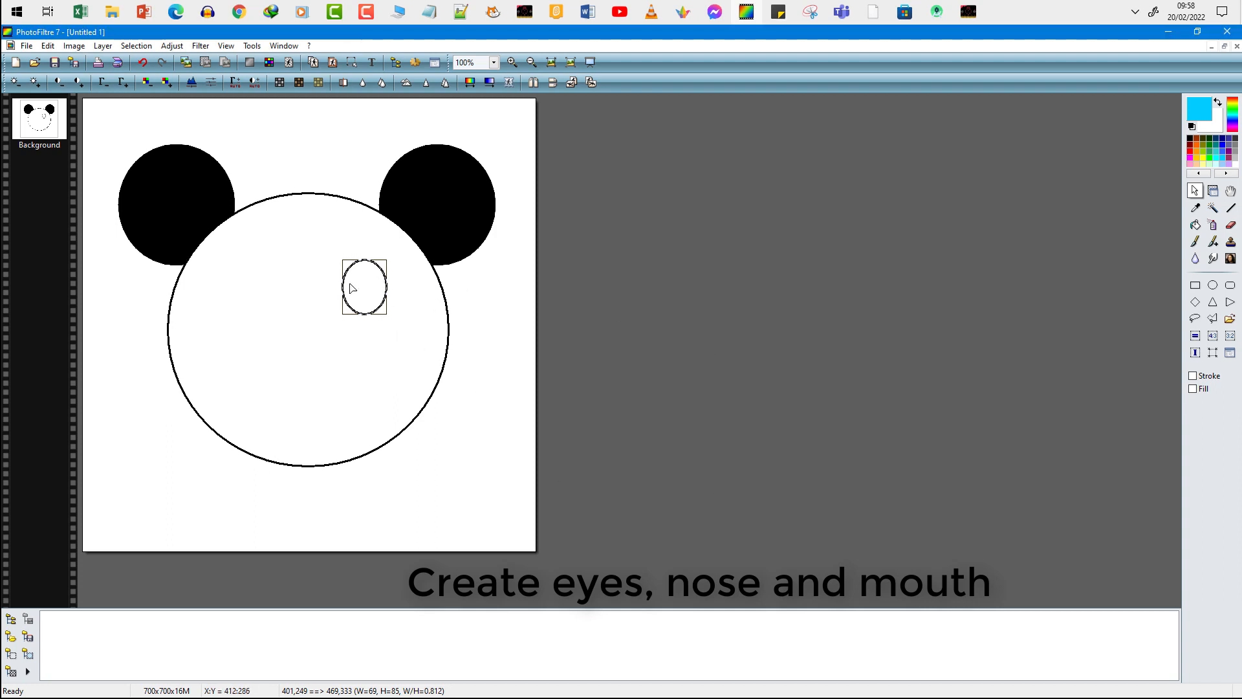
Step: Move the elliptical selection horizontally from the outlined eye to the matching spot on the face's upper left
mouse_move(349, 288)
mouse_down()
mouse_move(198, 288)
mouse_move(363, 296)
mouse_move(348, 286)
mouse_up()
key(Left)
key(Left)
key(Left)
key(Left)
key(Left)
key(Left)
key(Left)
key(Left)
key(Left)
key(Left)
key(Left)
key(Left)
key(Left)
key(Left)
key(Left)
key(Left)
key(Left)
key(Left)
key(Left)
key(Left)
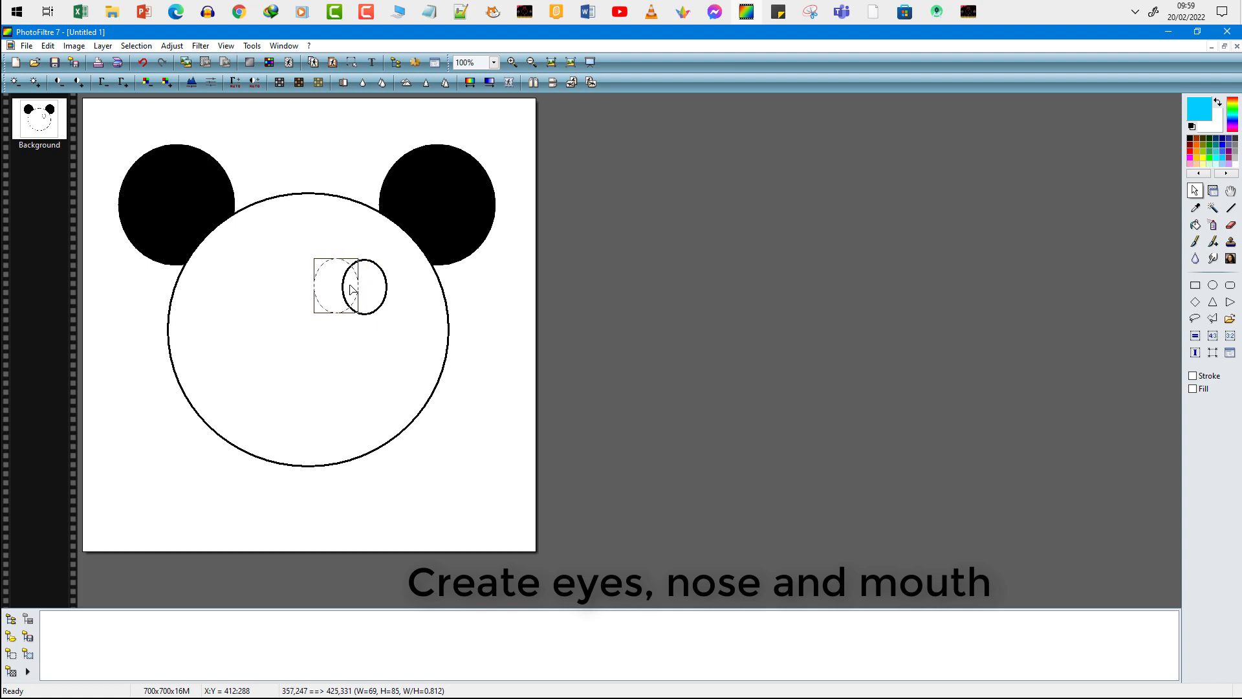
key(Left)
key(Left)
key(Left)
key(Left)
key(Left)
key(Left)
key(Left)
key(Left)
key(Left)
key(Left)
key(Left)
key(Left)
key(Left)
key(Left)
key(Left)
key(Left)
key(Left)
key(Left)
key(Left)
key(Left)
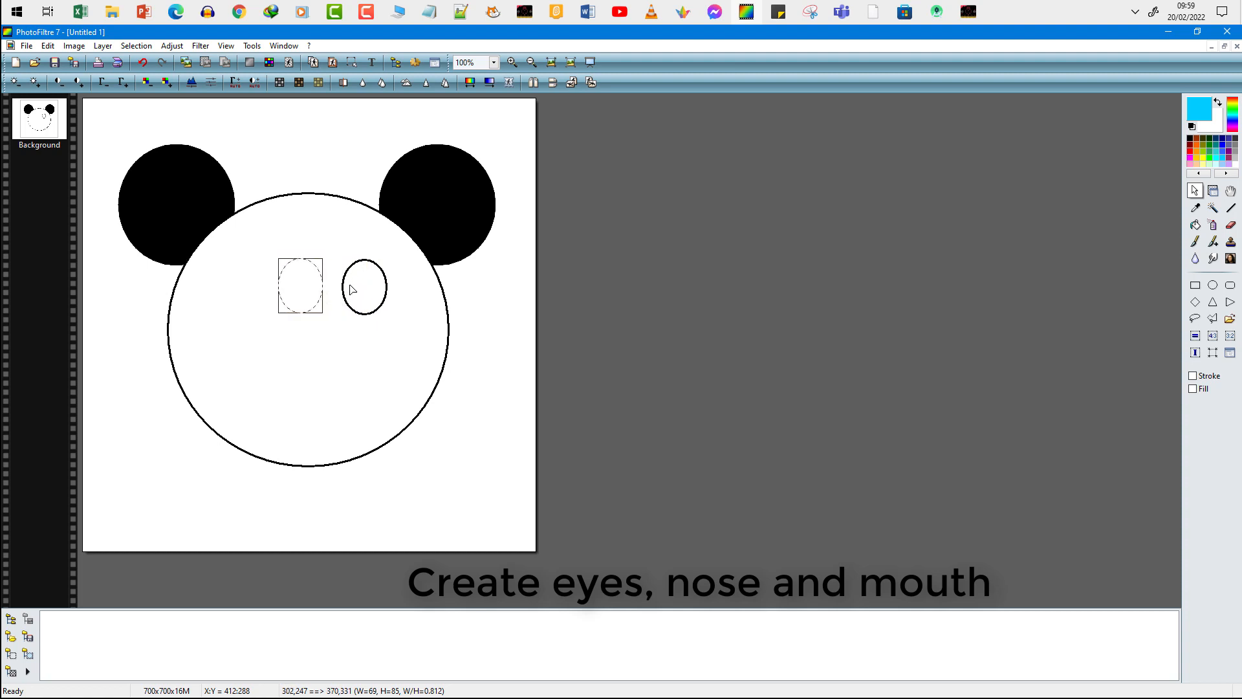
key(Left)
key(Left)
key(Left)
key(Left)
key(Left)
key(Left)
key(Left)
key(Left)
key(Left)
key(Left)
key(Left)
key(Left)
key(Left)
key(Left)
key(Left)
key(Left)
key(Left)
key(Left)
key(Left)
key(Left)
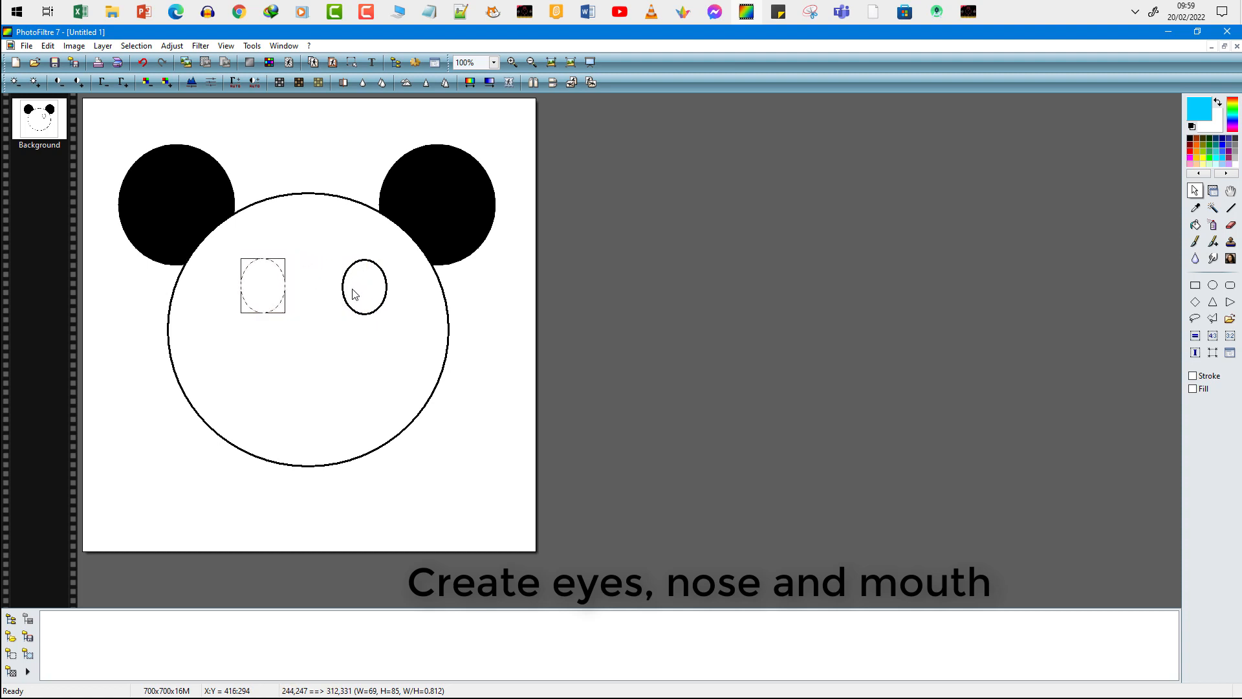
key(Left)
key(Left)
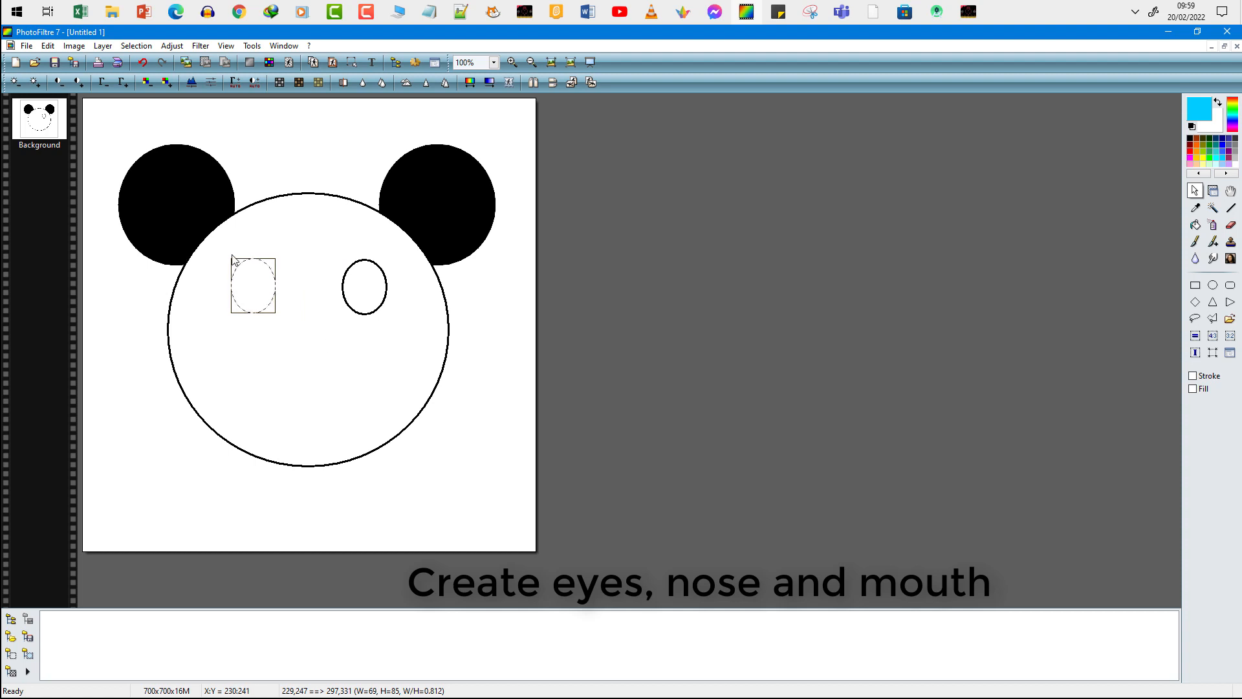
Step: Outline the moved elliptical selection in black, width 3, without fill, to make the second eye
right_click(245, 289)
click(274, 293)
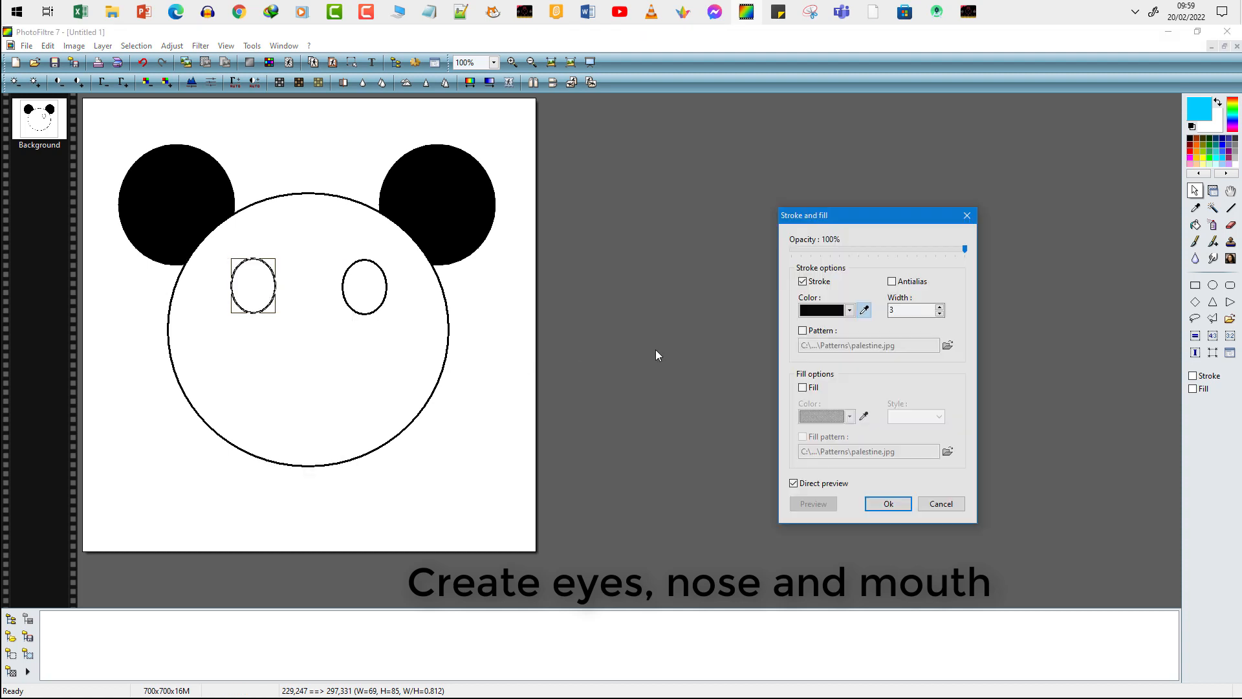
click(888, 503)
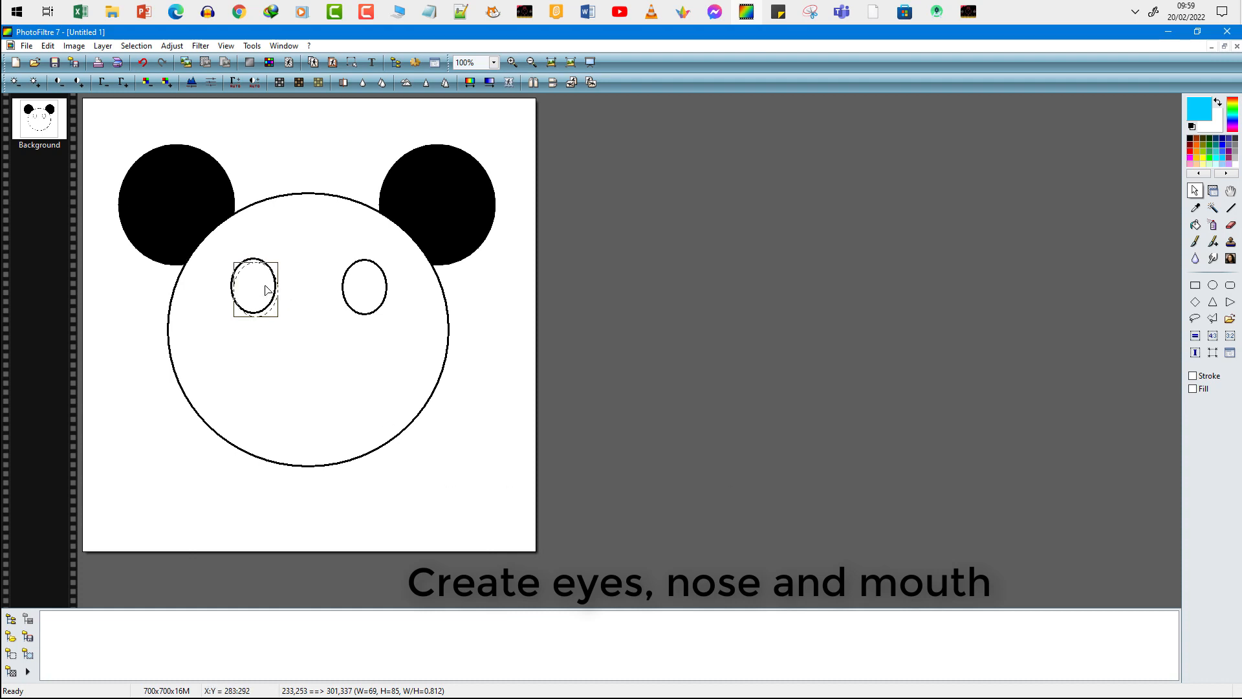
Step: Move and enlarge the selection to about 100 by 110 px between and below the eyes, and stroke and fill it black, width 3
drag(265, 286, 313, 342)
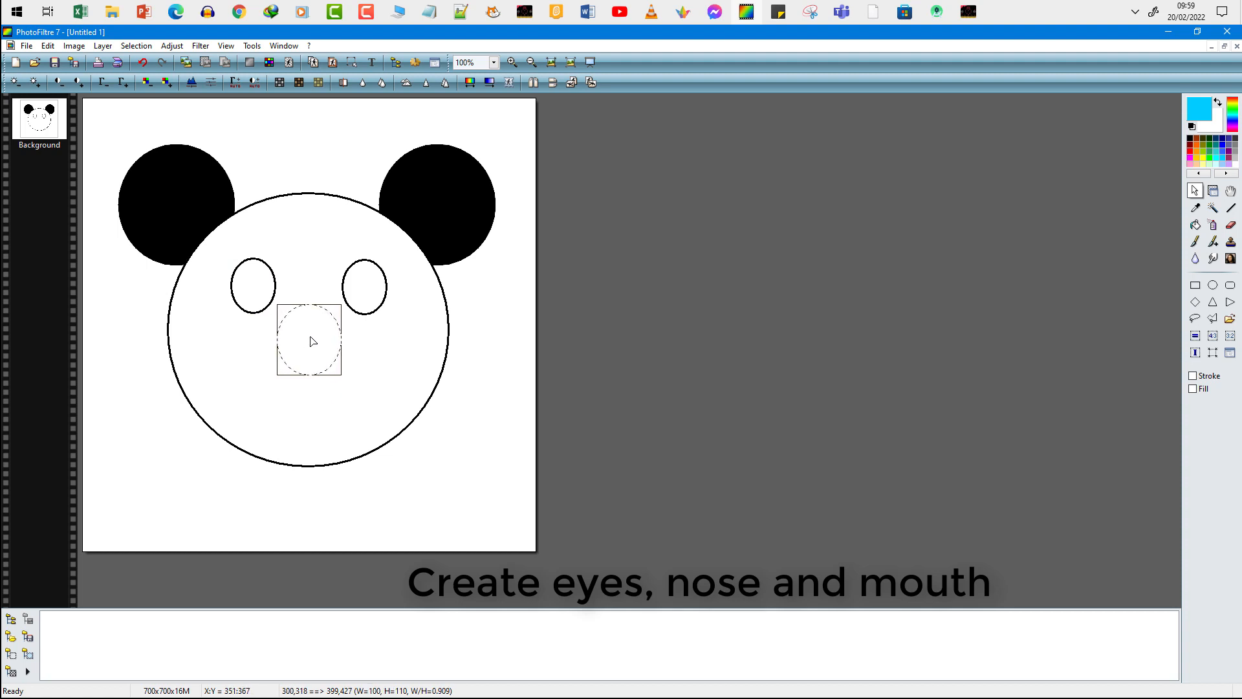
right_click(312, 341)
click(326, 343)
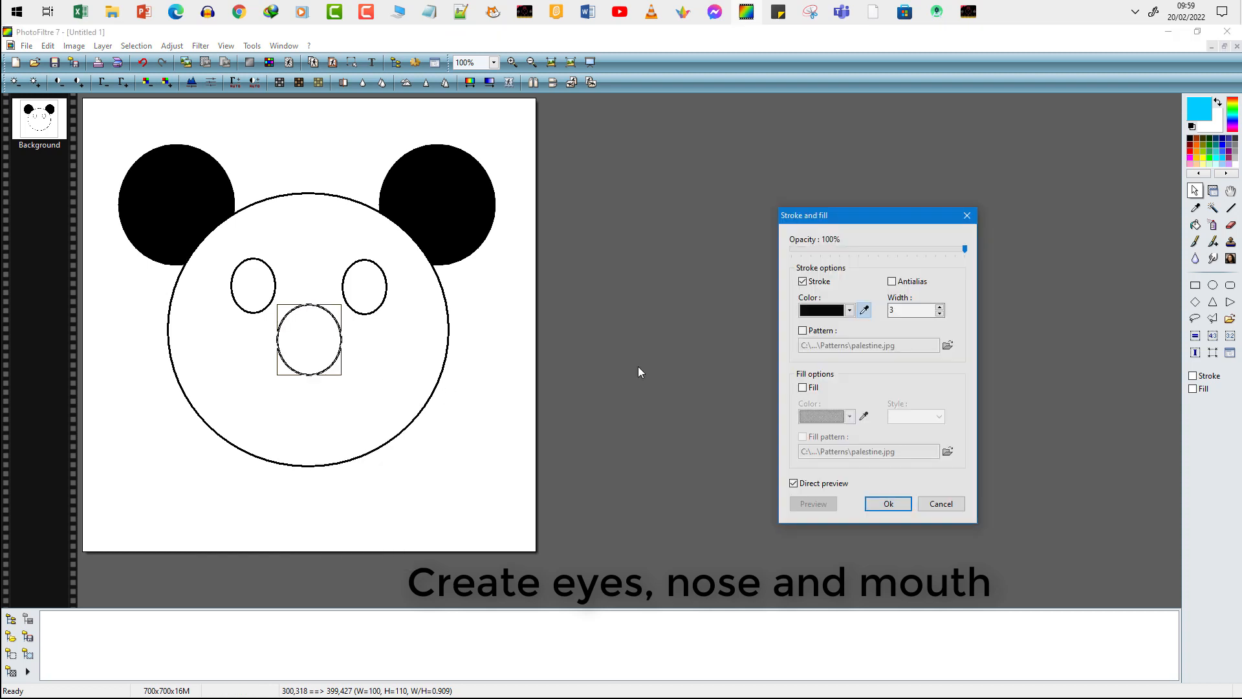
click(803, 387)
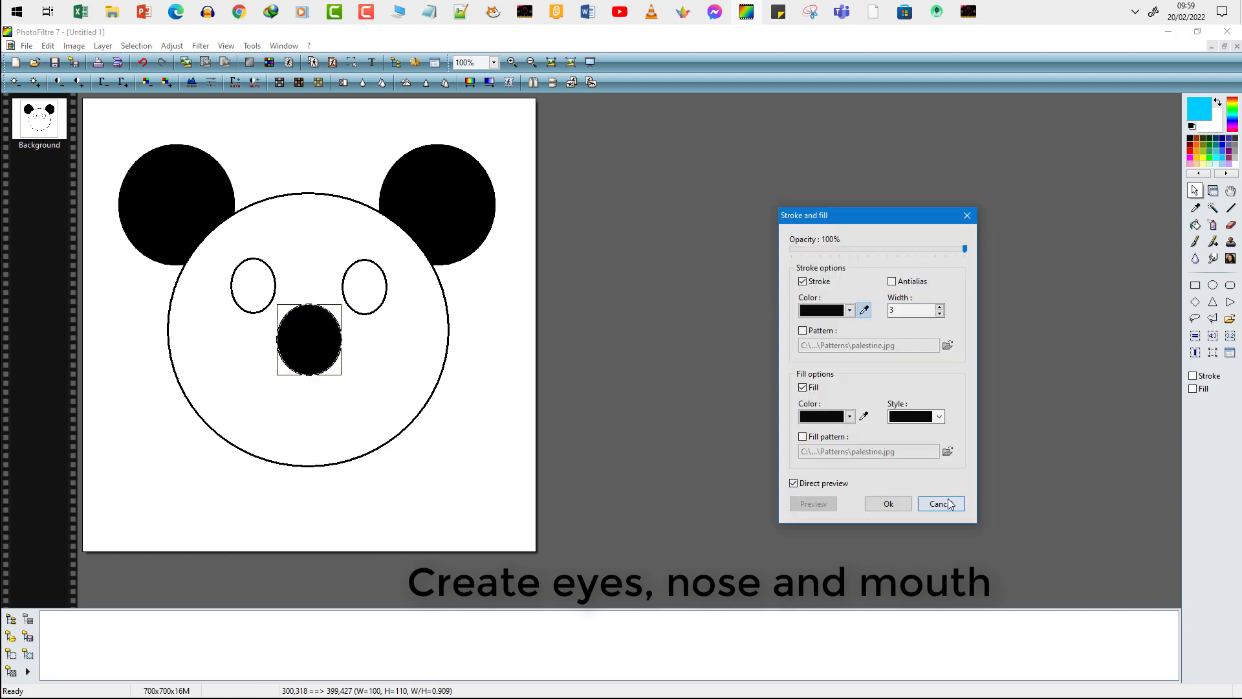
click(895, 504)
Step: Move the selection below the nose, widen it to about 223 by 110 px, and stroke and fill it black, width 3
mouse_move(314, 357)
mouse_down()
mouse_move(300, 443)
mouse_move(273, 427)
mouse_move(283, 436)
mouse_move(299, 421)
mouse_up()
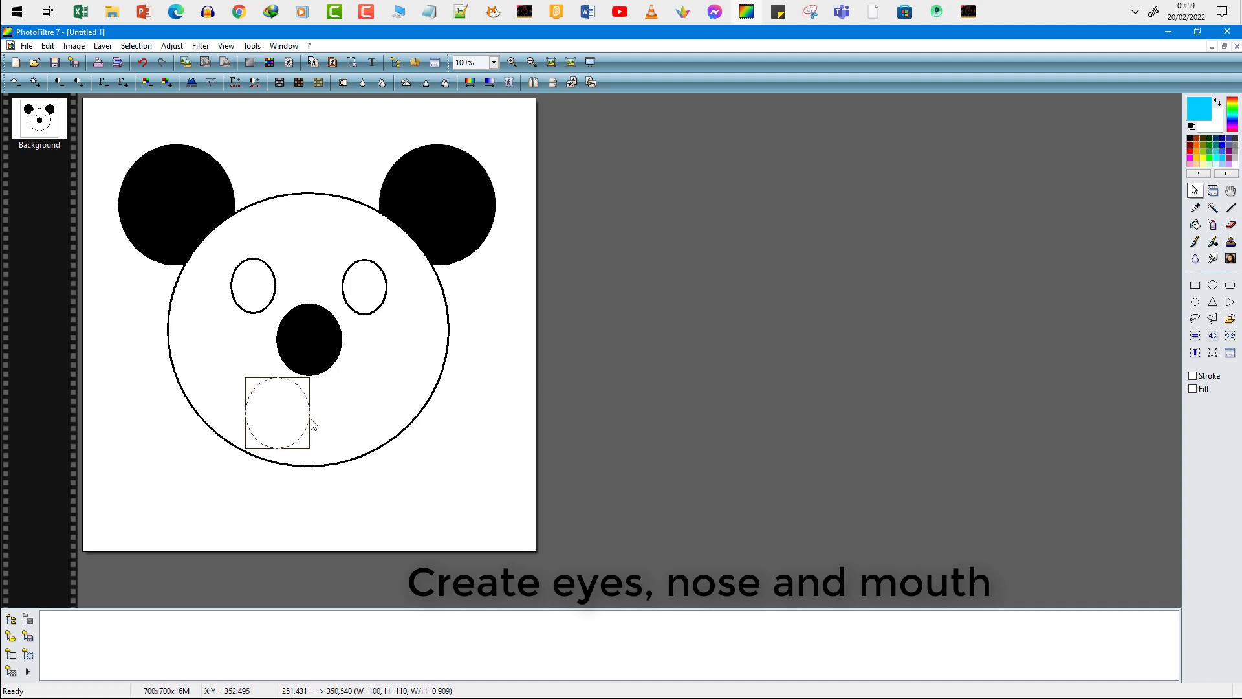
mouse_move(313, 418)
mouse_down()
mouse_move(394, 416)
mouse_move(335, 425)
mouse_up()
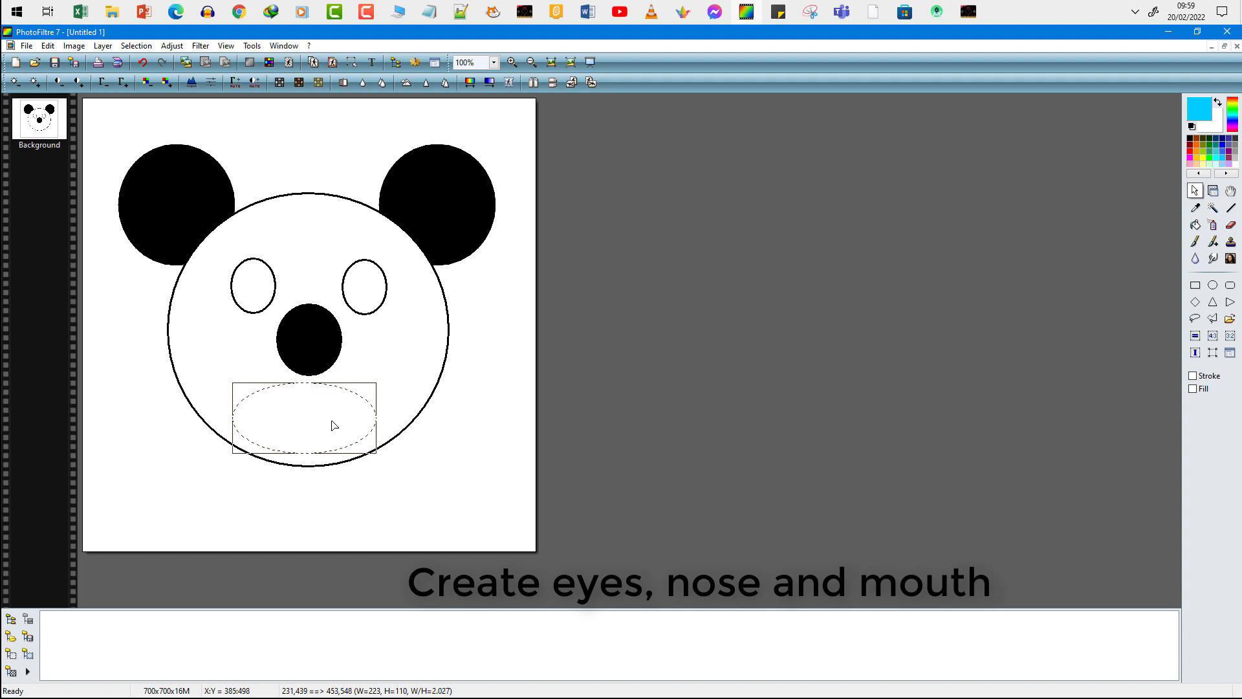
right_click(334, 425)
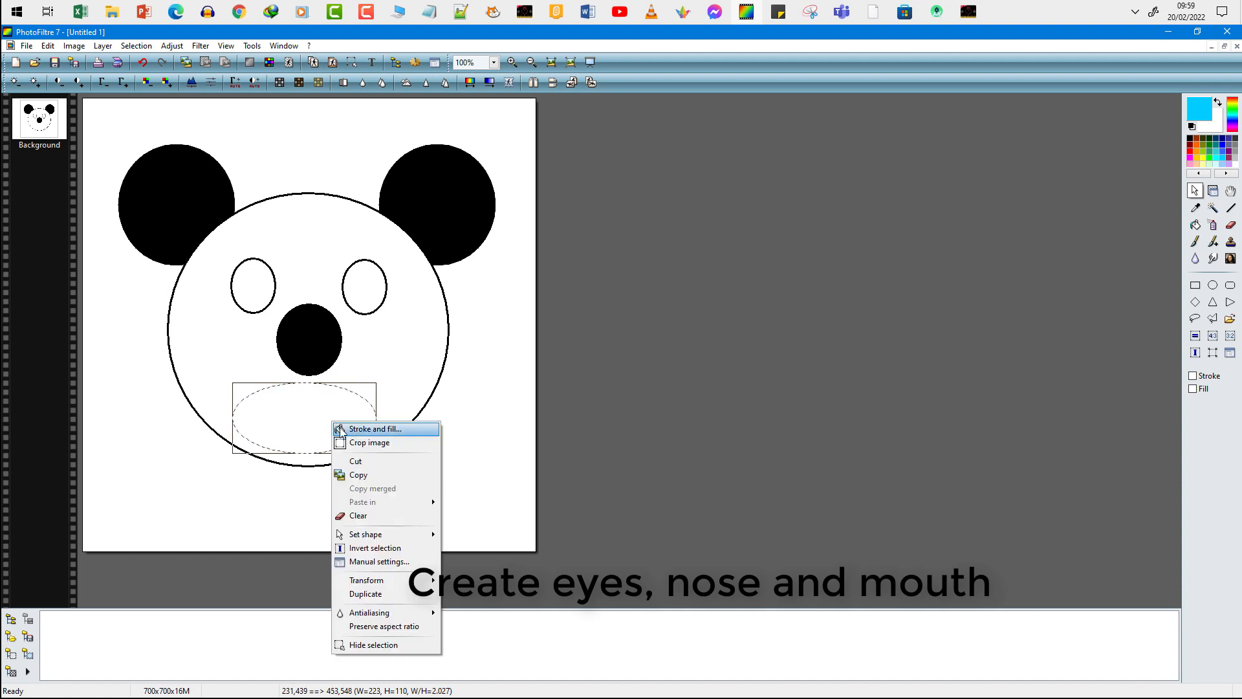
click(366, 432)
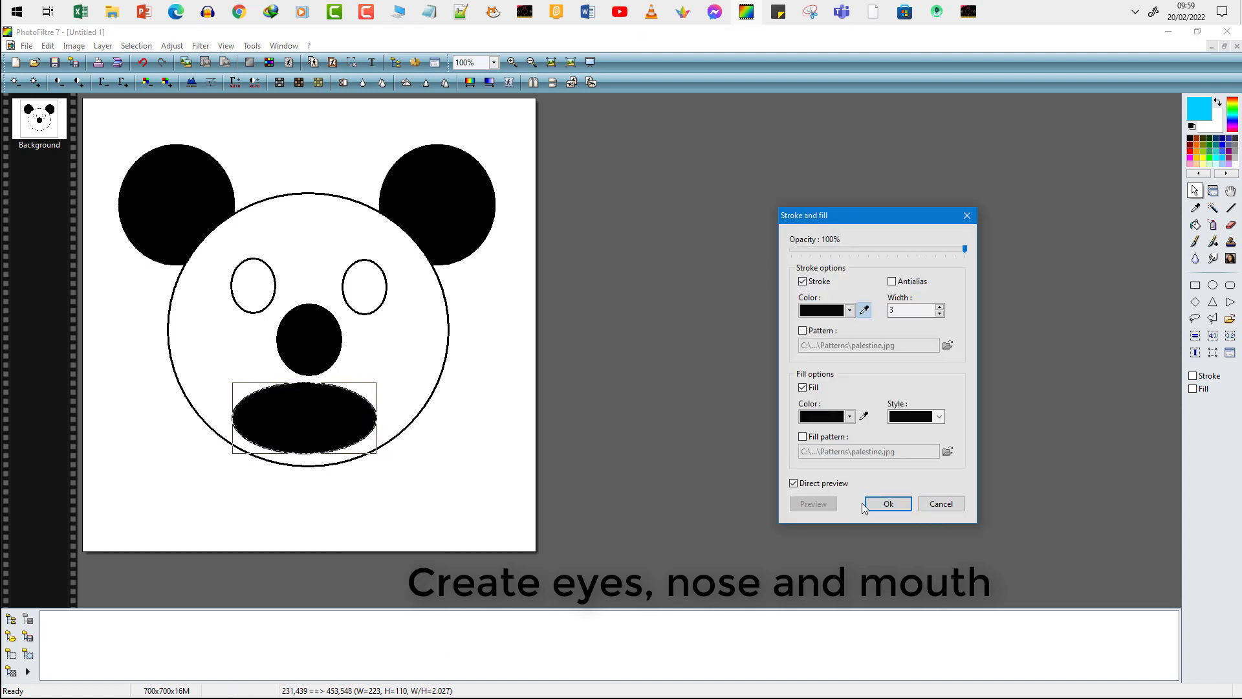
click(888, 504)
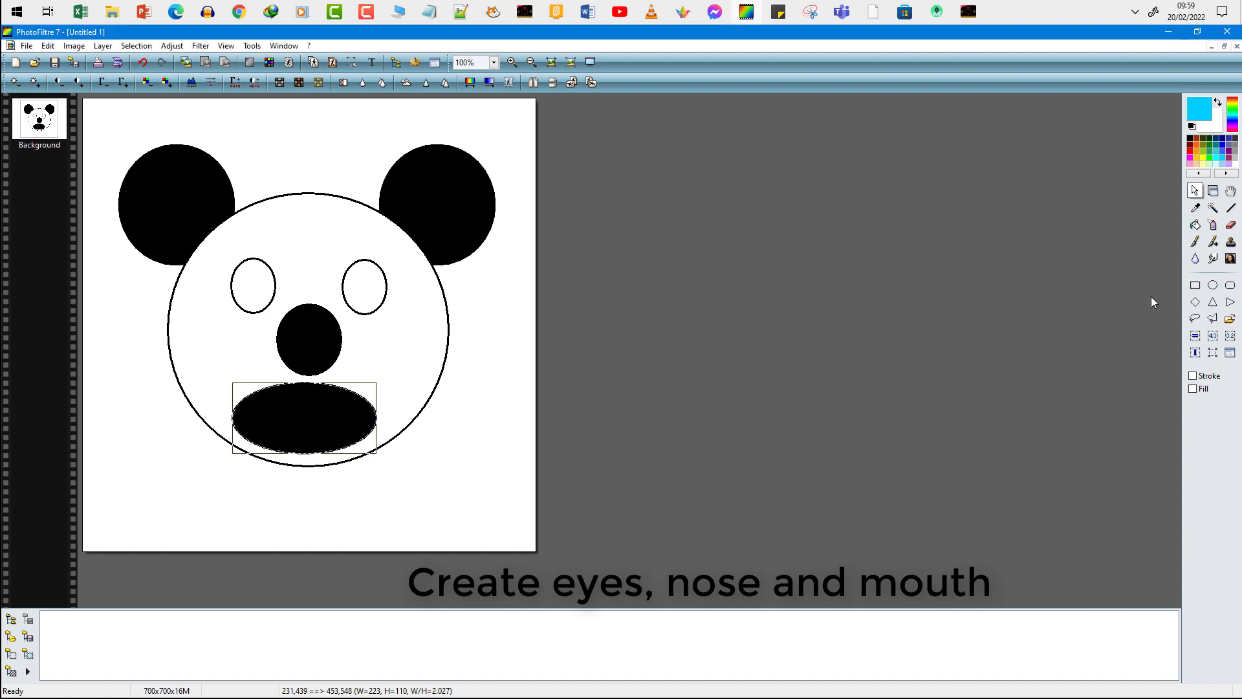
Step: Clear the upper half of the black mouth ellipse using a rectangular selection about 285 by 62 px, and deselect
drag(207, 358, 389, 417)
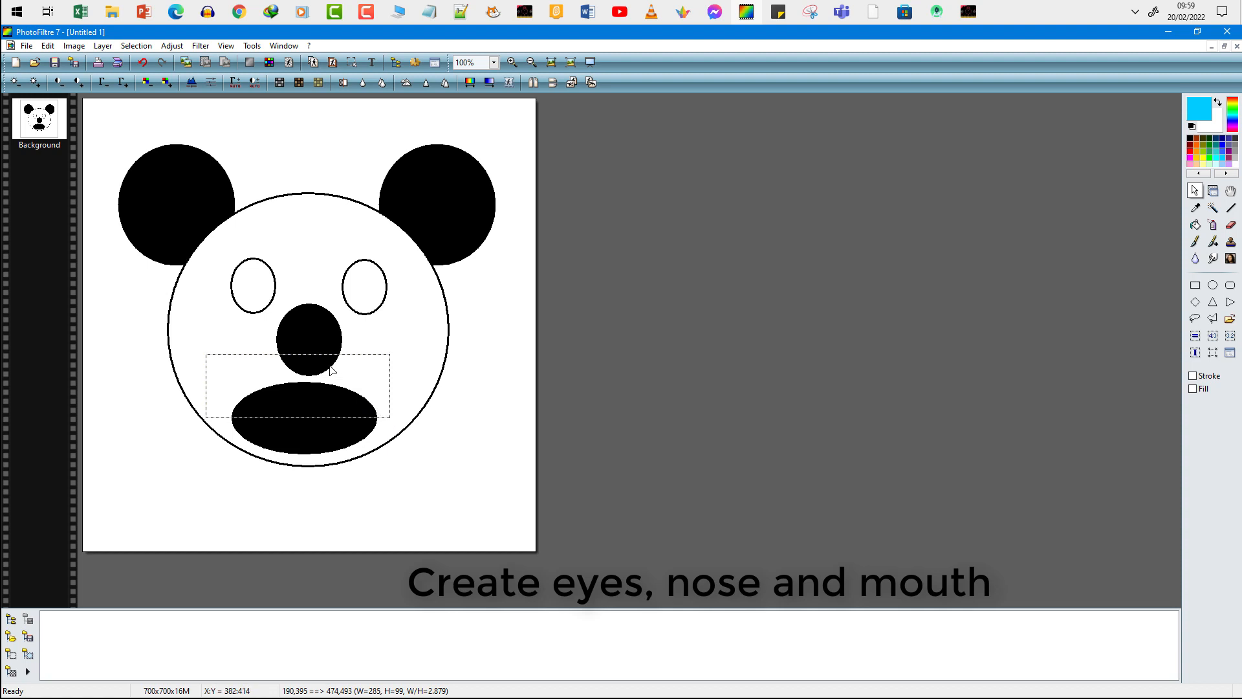
drag(316, 354, 323, 397)
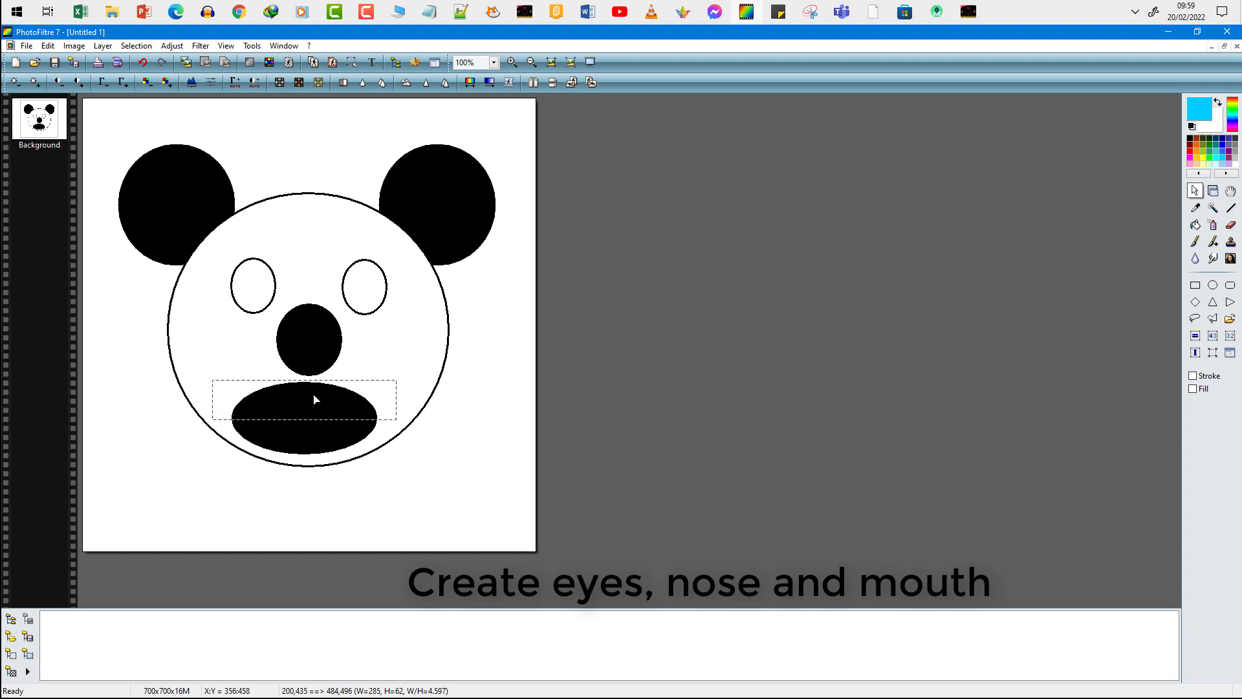
key(Delete)
mouse_move(302, 403)
mouse_down()
mouse_move(283, 448)
mouse_move(296, 458)
mouse_up()
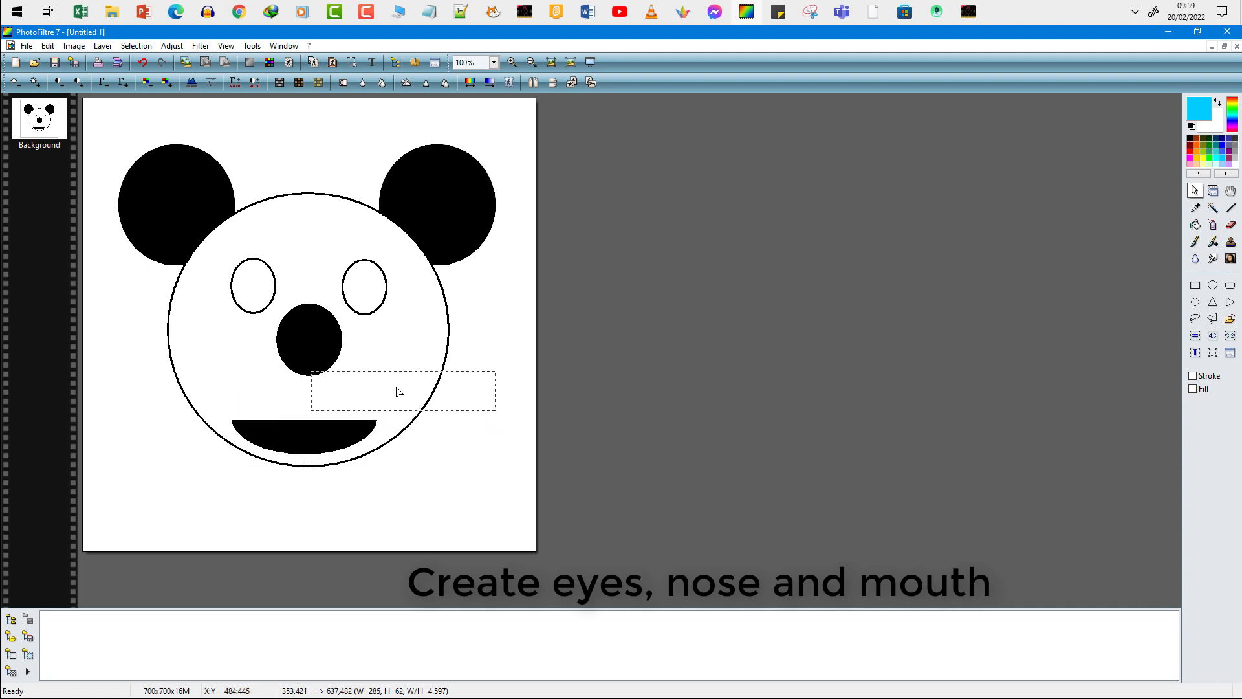
click(361, 336)
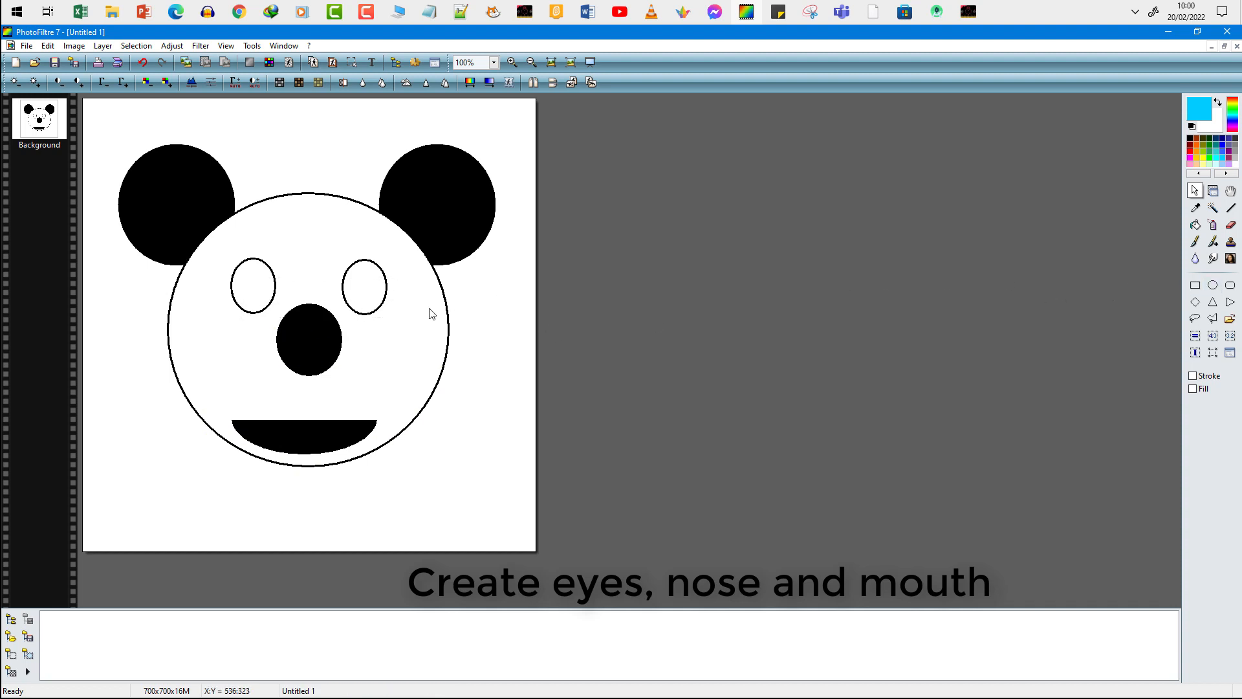
Step: Make a circular selection about 42 by 42 px inside the right eye, and stroke and fill it black, width 3
drag(355, 280, 369, 302)
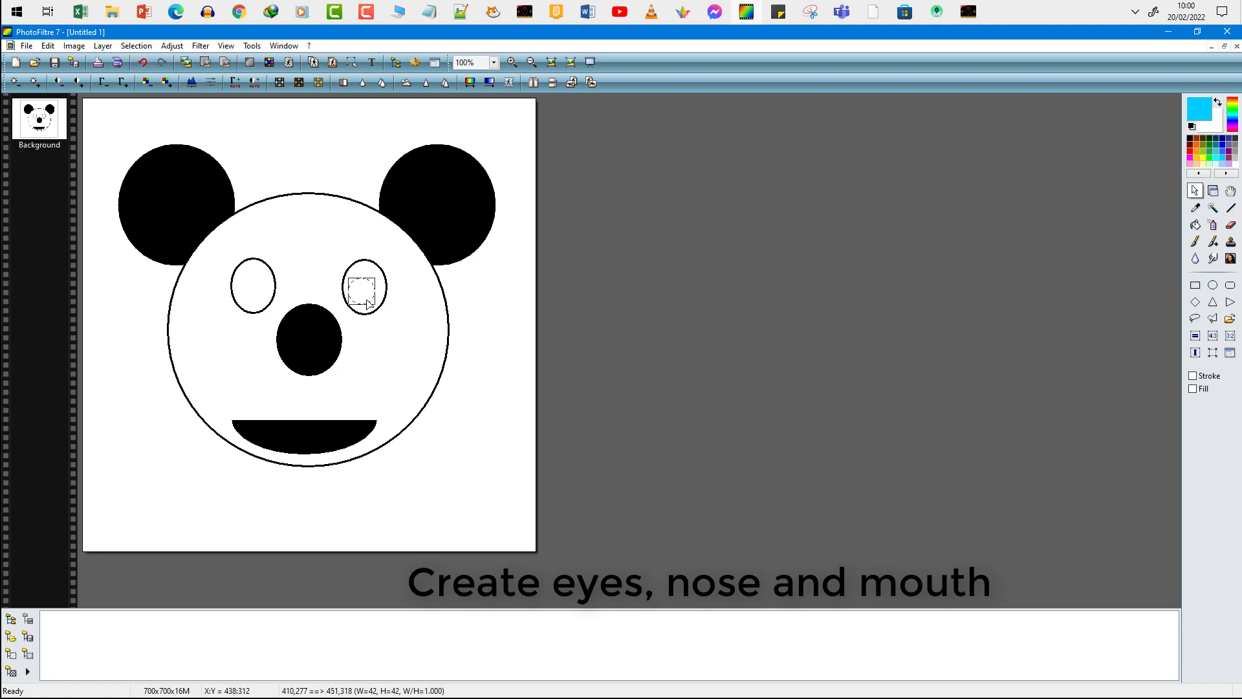
right_click(370, 298)
click(396, 302)
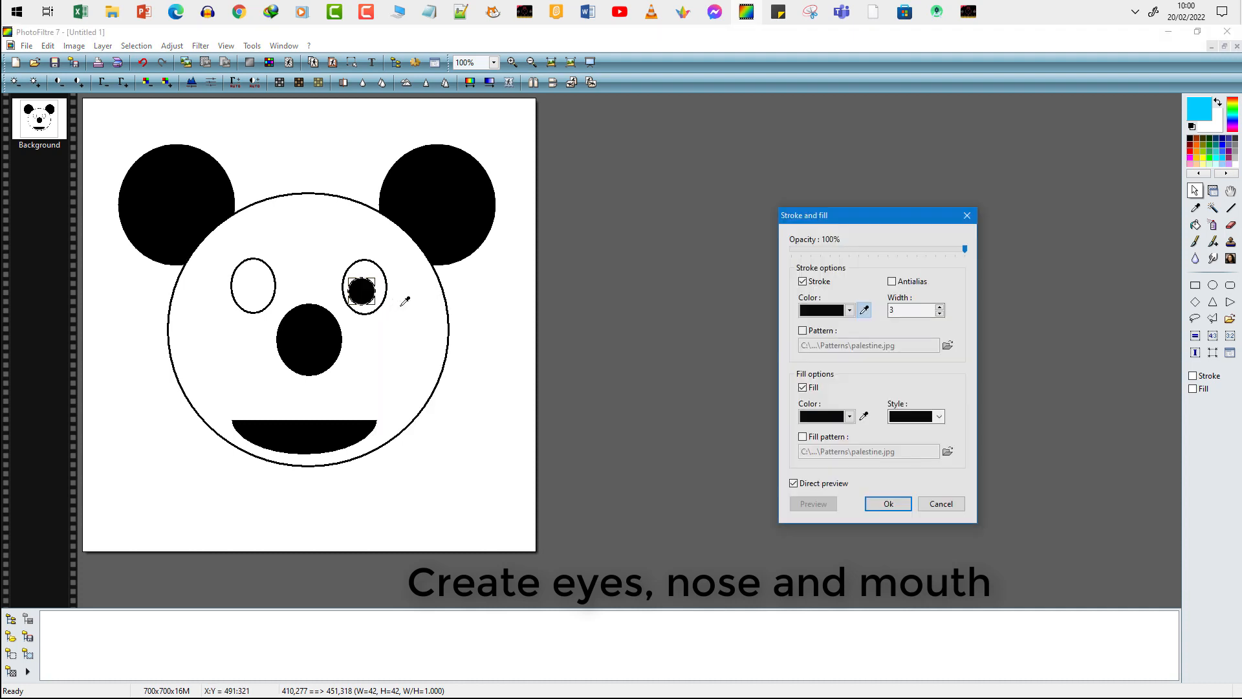
click(888, 503)
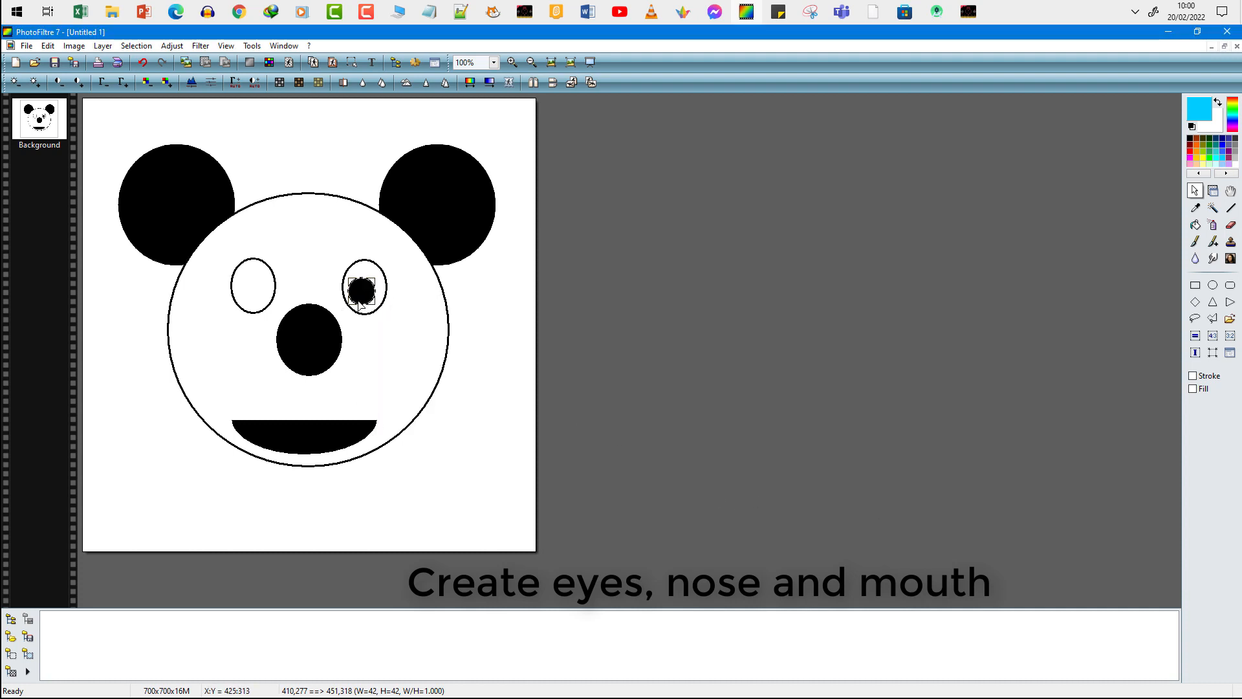
Step: Move the pupil selection horizontally from the right eye to the same position inside the left eye
key(Left)
key(Left)
key(Left)
key(Left)
key(Left)
key(Left)
key(Left)
key(Left)
key(Left)
key(Left)
key(Left)
key(Left)
key(Left)
key(Left)
key(Left)
key(Left)
key(Left)
key(Left)
key(Left)
key(Left)
key(Left)
key(Left)
key(Left)
key(Left)
key(Left)
key(Left)
key(Left)
key(Left)
key(Left)
key(Left)
key(Left)
key(Left)
key(Left)
key(Left)
key(Left)
key(Left)
key(Left)
key(Left)
key(Left)
key(Left)
key(Left)
key(Left)
key(Left)
key(Left)
key(Left)
key(Left)
key(Left)
key(Left)
key(Left)
key(Left)
key(Left)
key(Left)
key(Left)
key(Left)
key(Left)
key(Left)
key(Left)
key(Left)
key(Left)
key(Left)
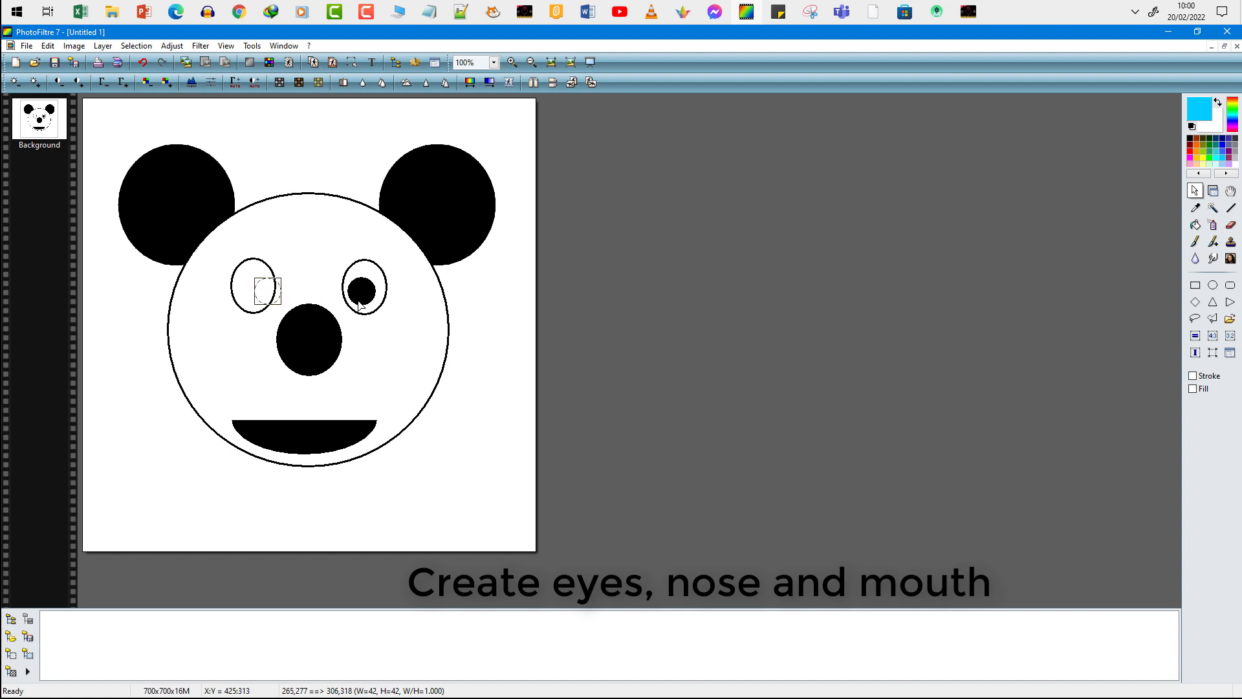
key(Left)
key(Left)
key(Left)
key(Left)
key(Left)
key(Left)
key(Left)
key(Left)
key(Left)
key(Left)
Step: Stroke and fill the moved circular selection in black, width 3, to make the left eye's pupil
right_click(246, 289)
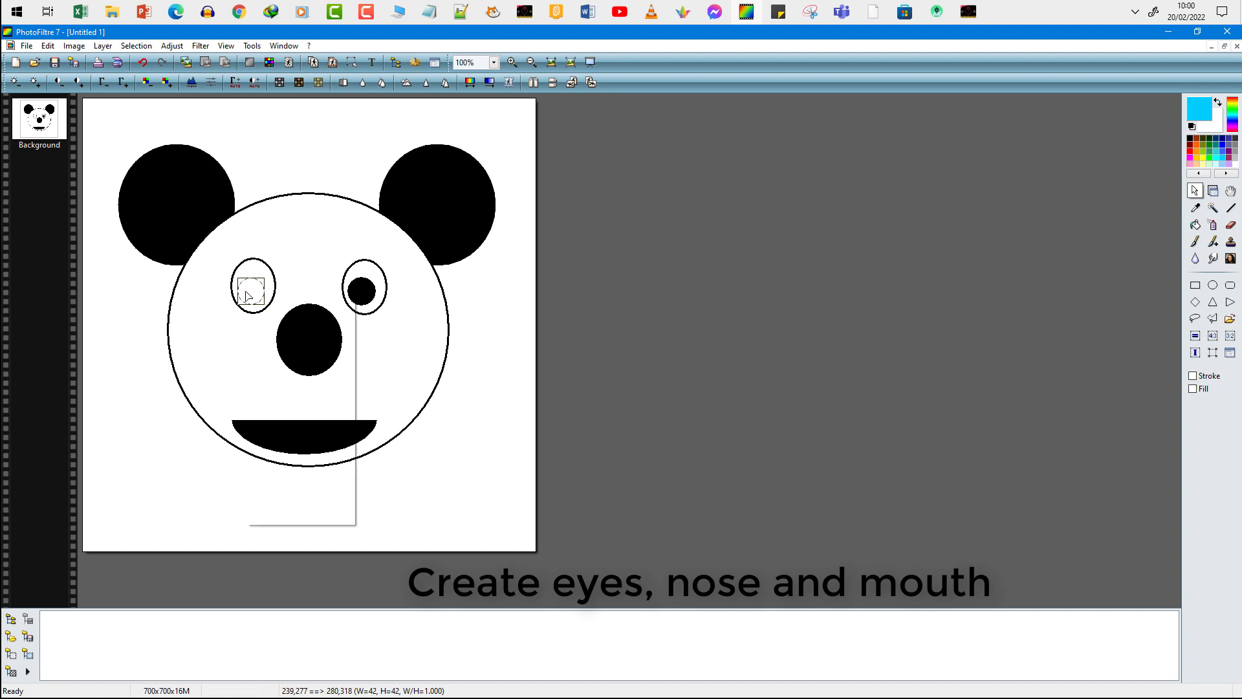
click(275, 294)
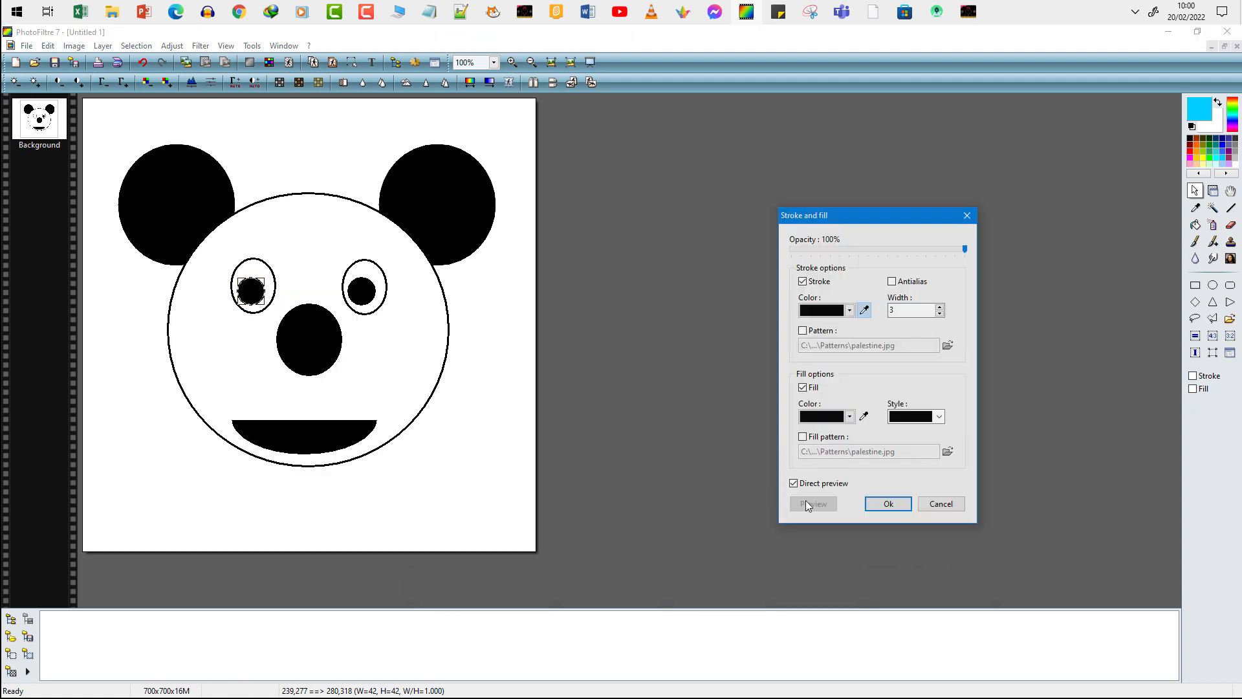
click(899, 507)
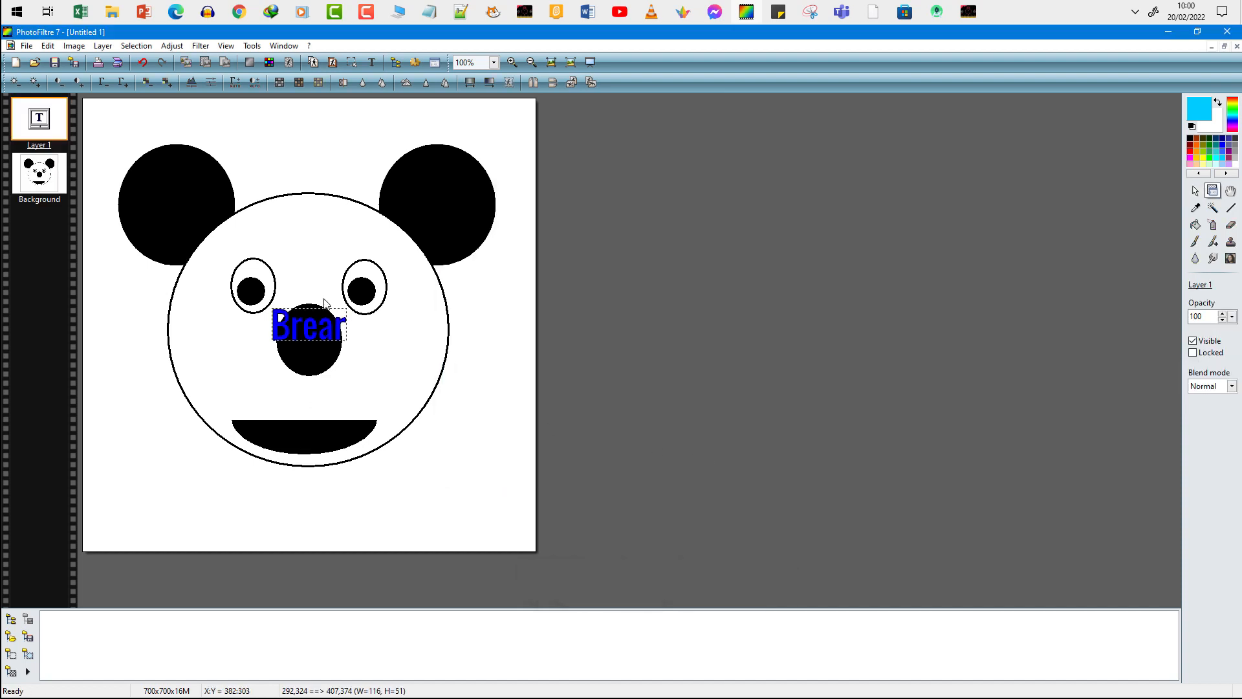
Step: Move the blue caption to the canvas's lower-left corner below the face and correct its text to "Bear"
drag(280, 330, 112, 523)
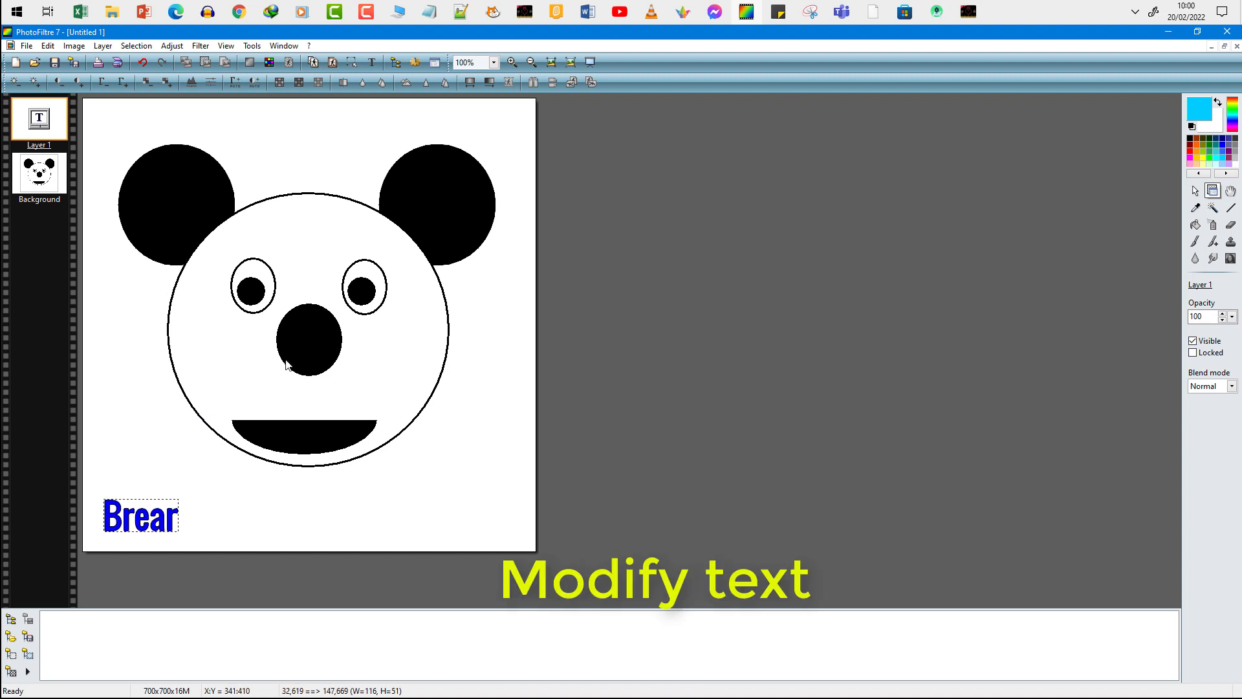
double_click(37, 129)
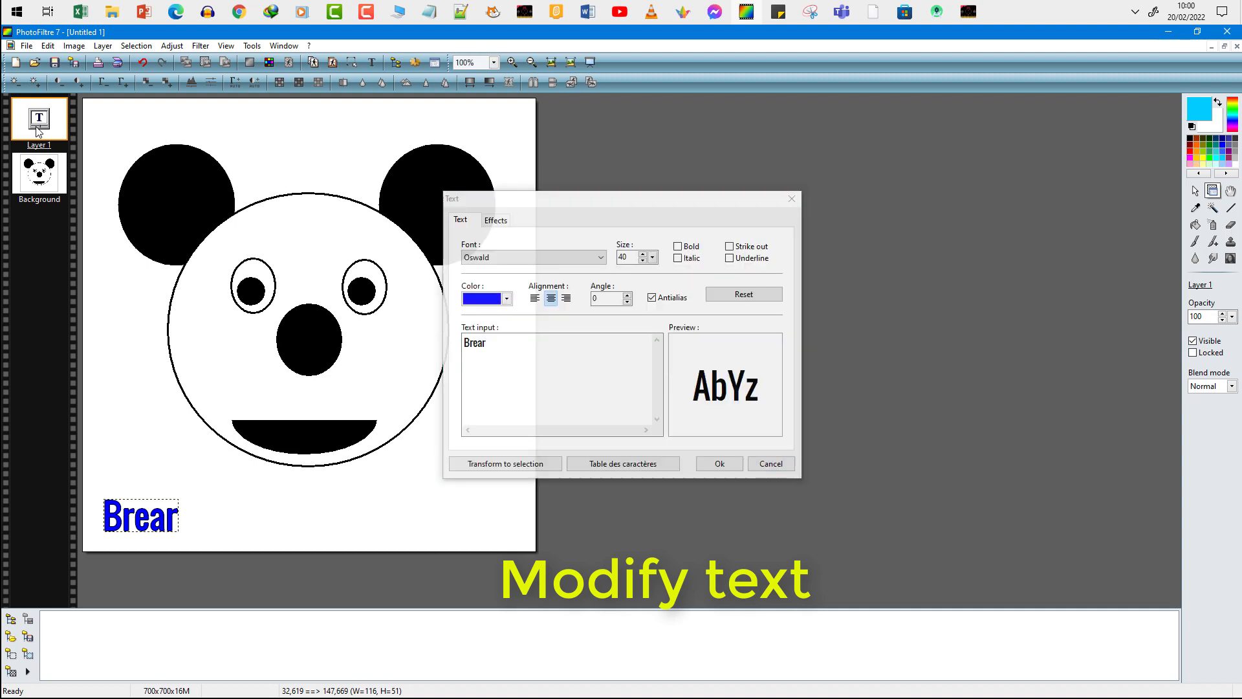
drag(475, 346, 472, 347)
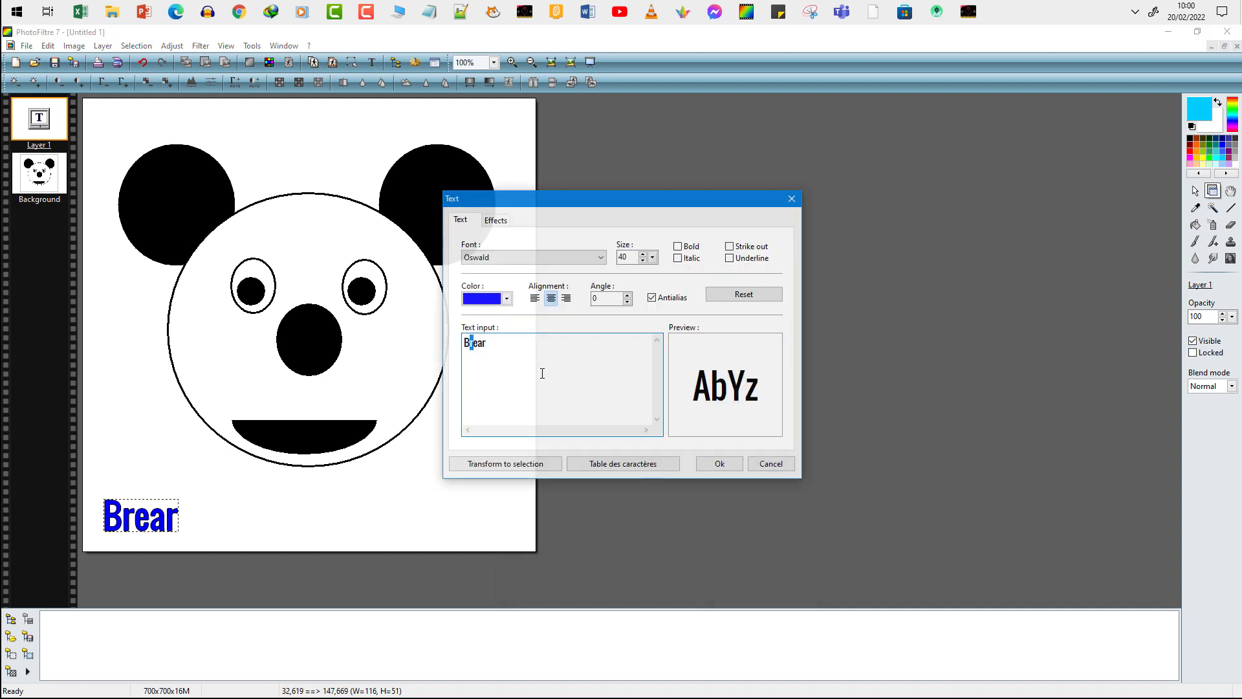
click(738, 464)
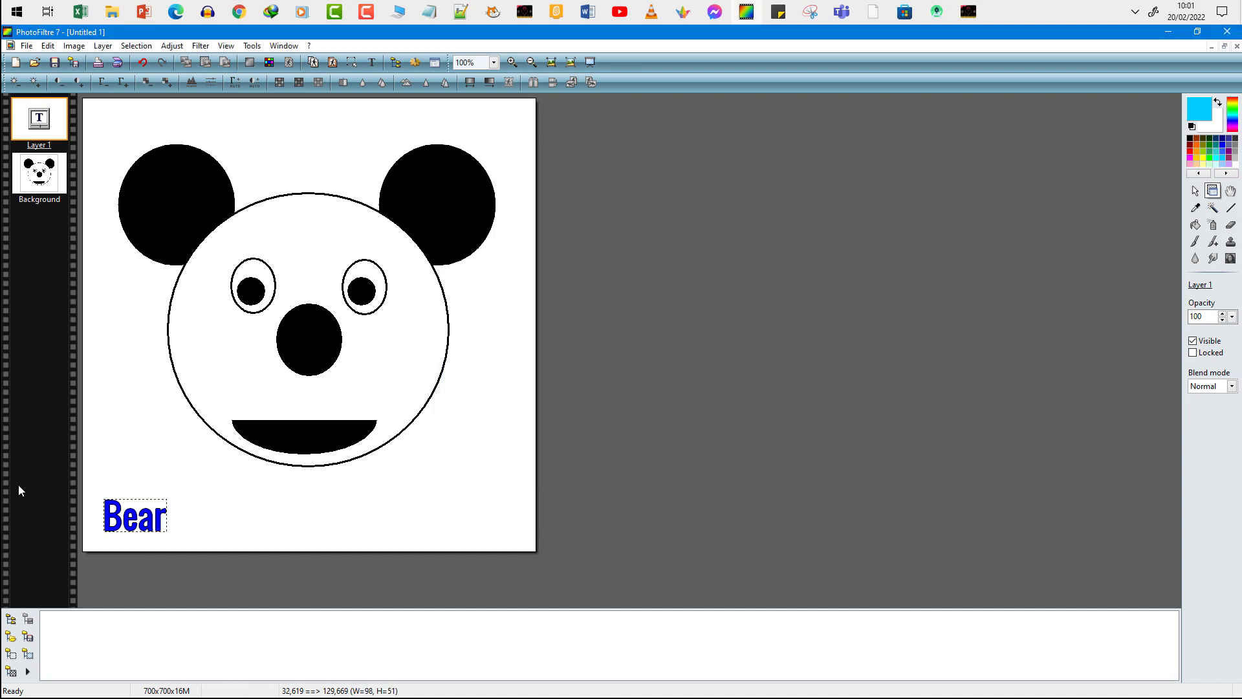
drag(149, 516, 149, 510)
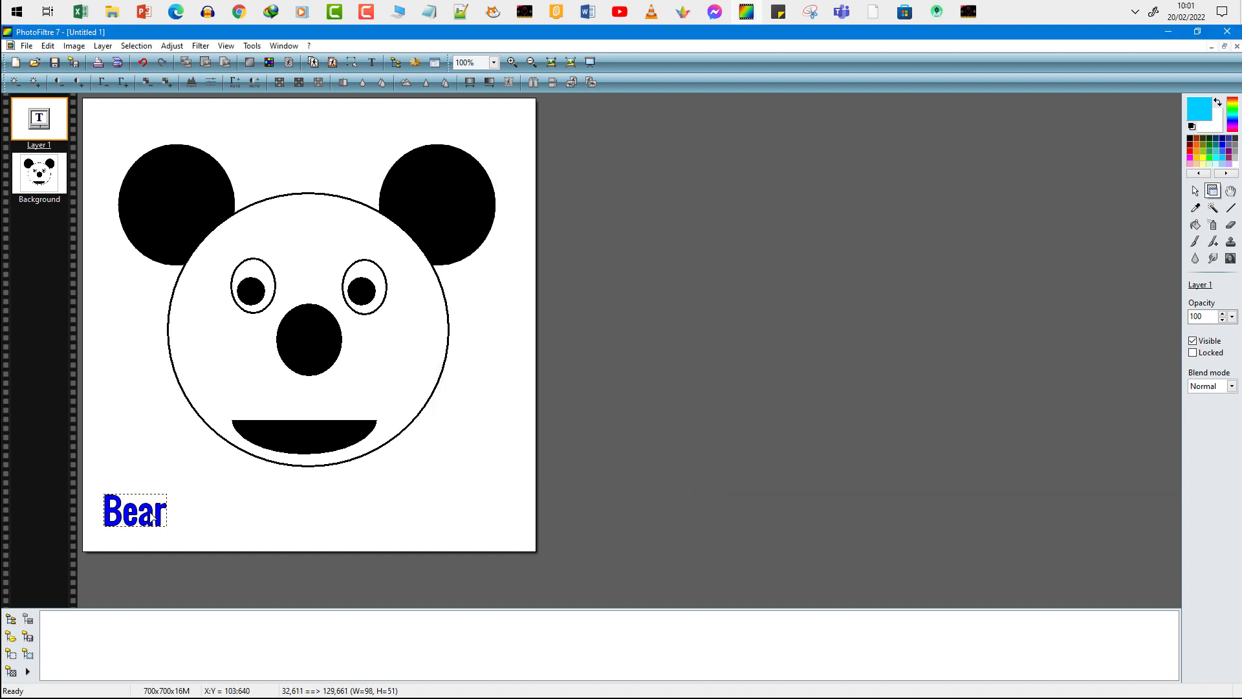
Step: Fill the white area around the bear on the Background layer with light blue, tolerance 100
click(276, 462)
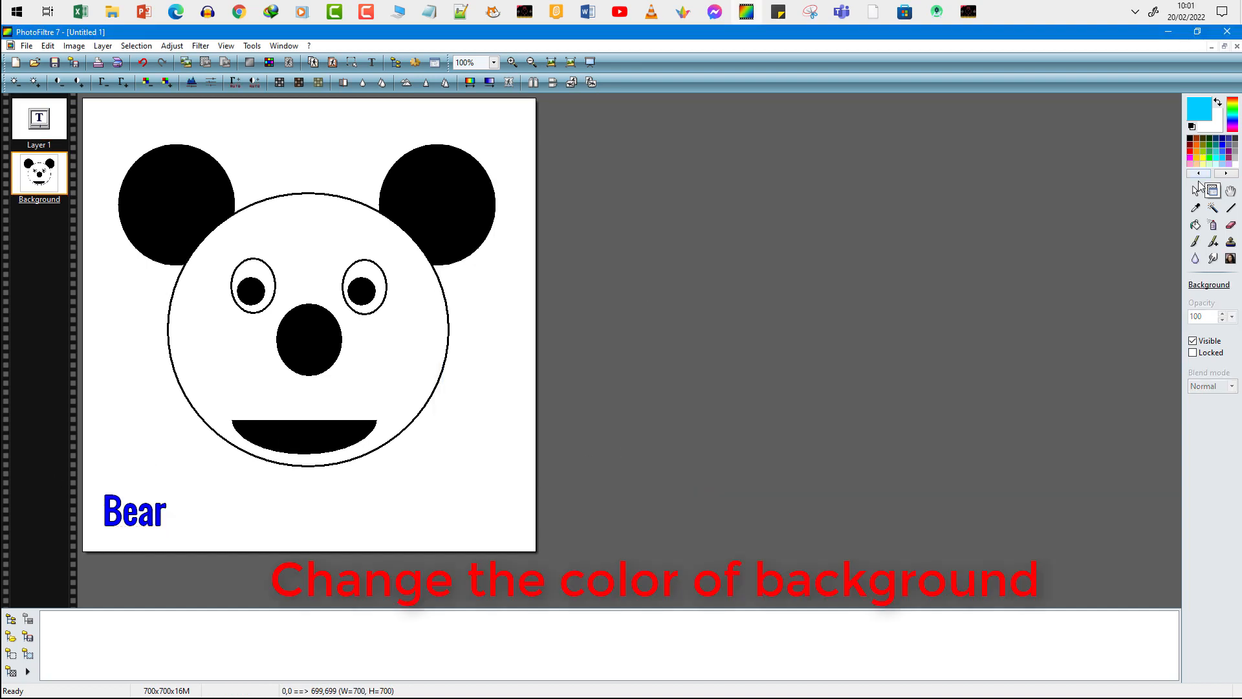
click(1195, 224)
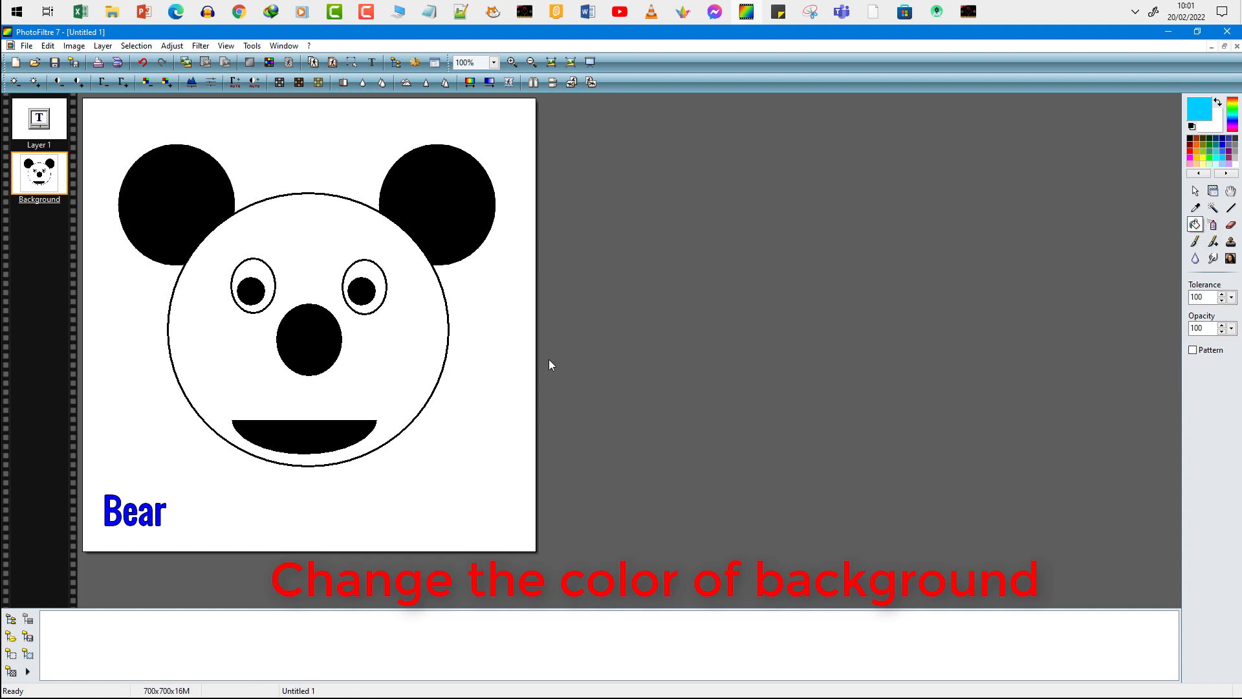
click(500, 343)
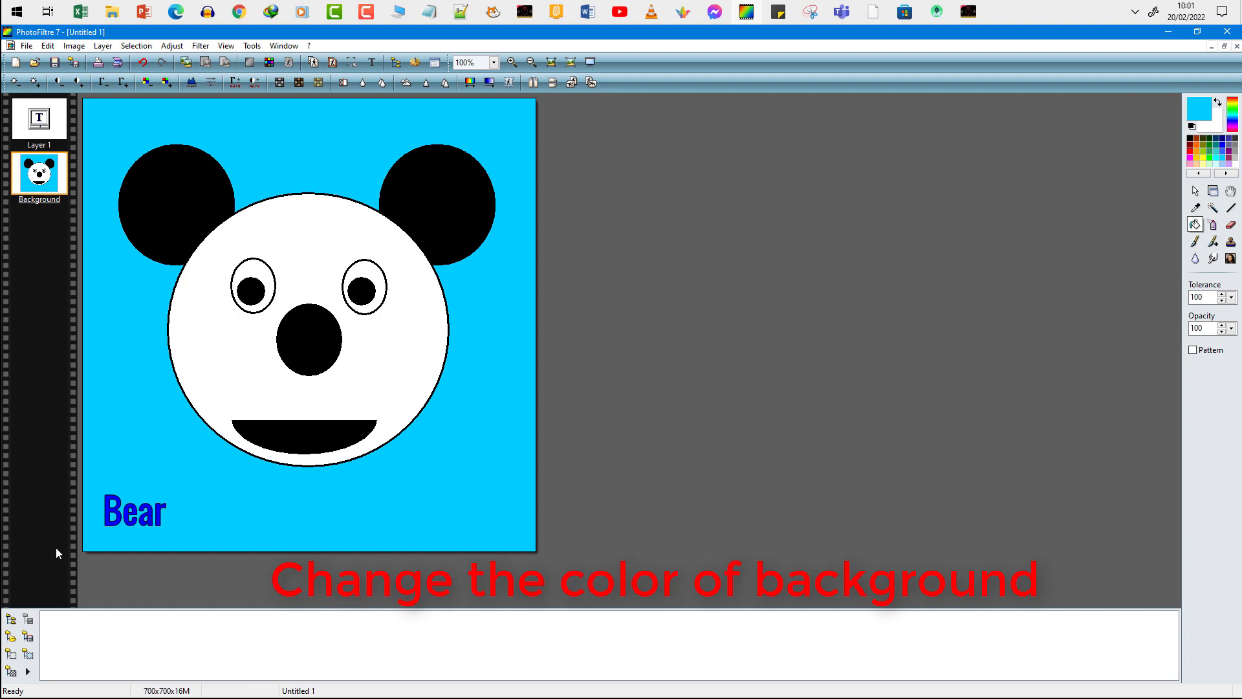
Step: Add a white outside frame with a width of 10 around the image
click(70, 46)
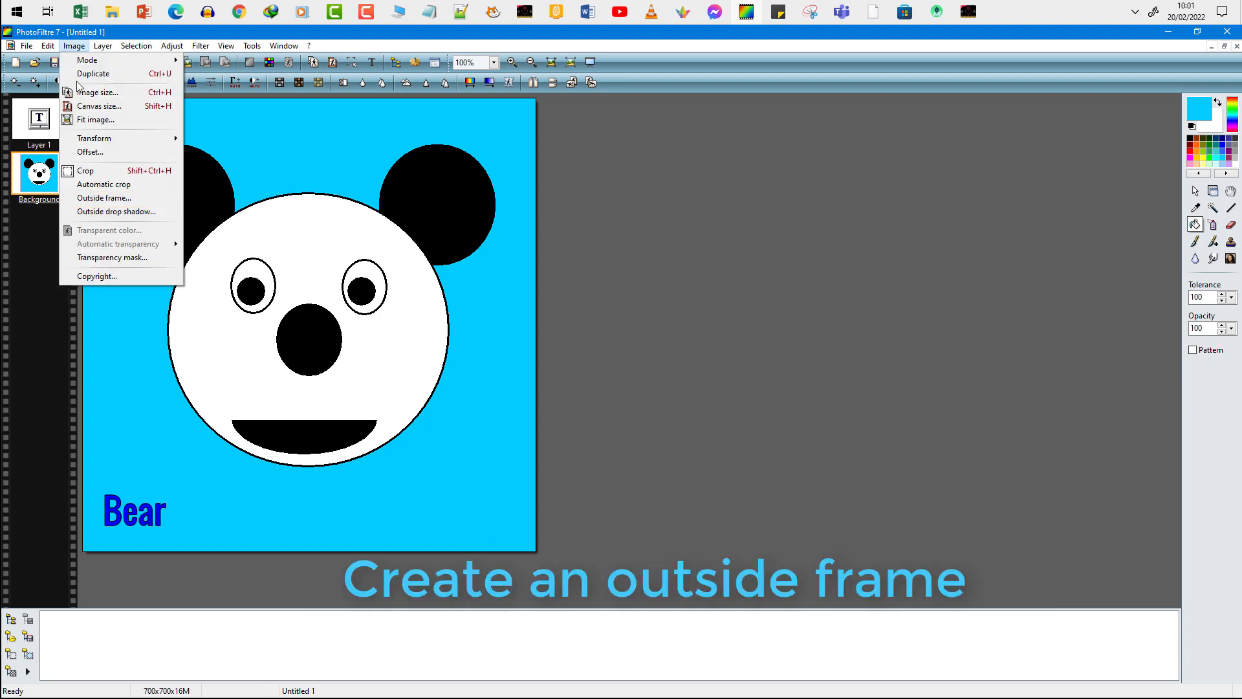
click(104, 198)
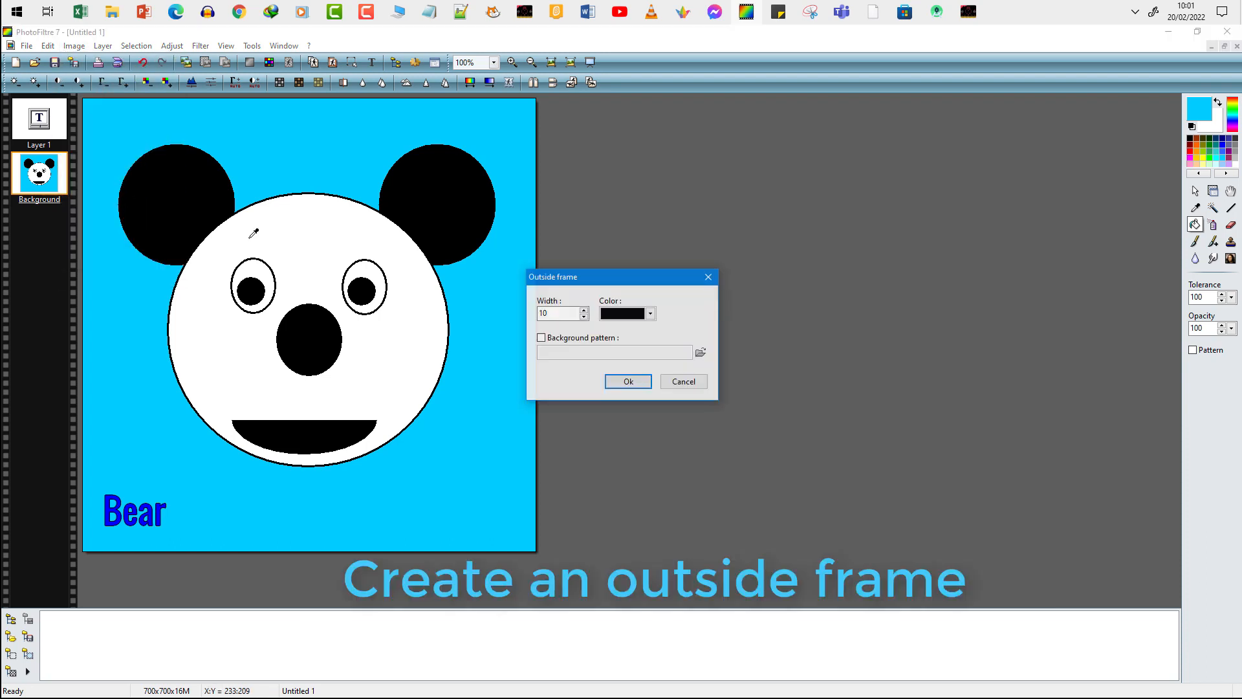
click(651, 313)
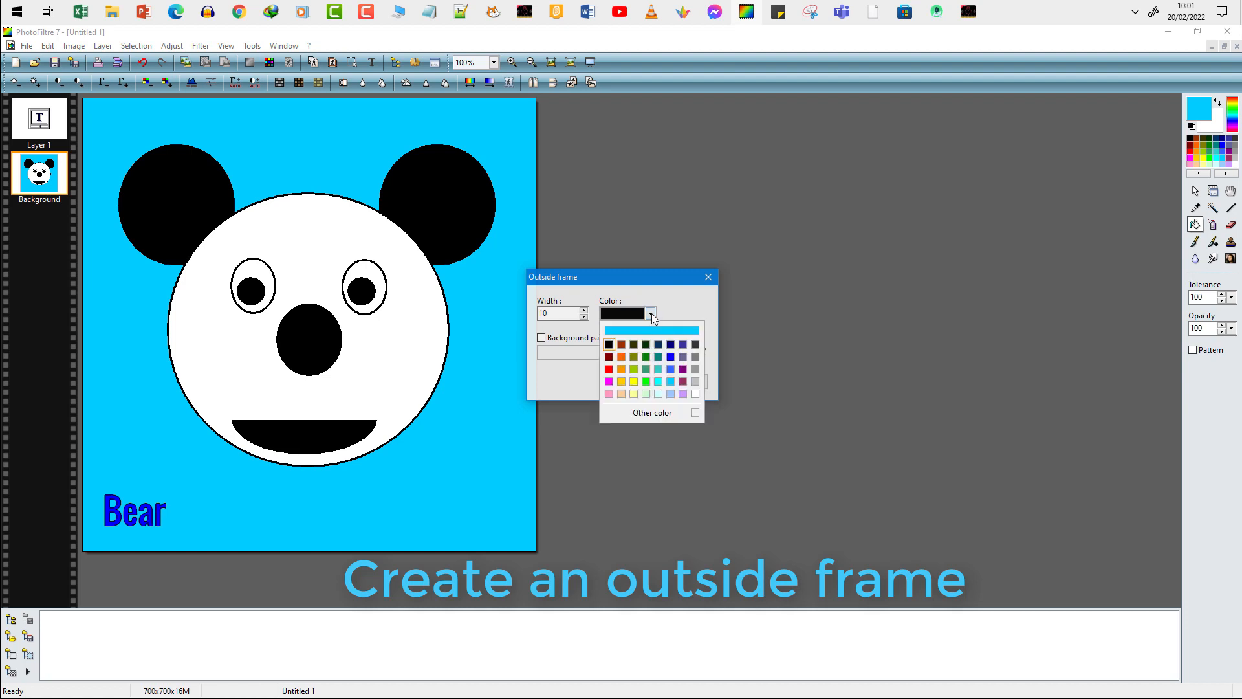
click(695, 392)
click(629, 382)
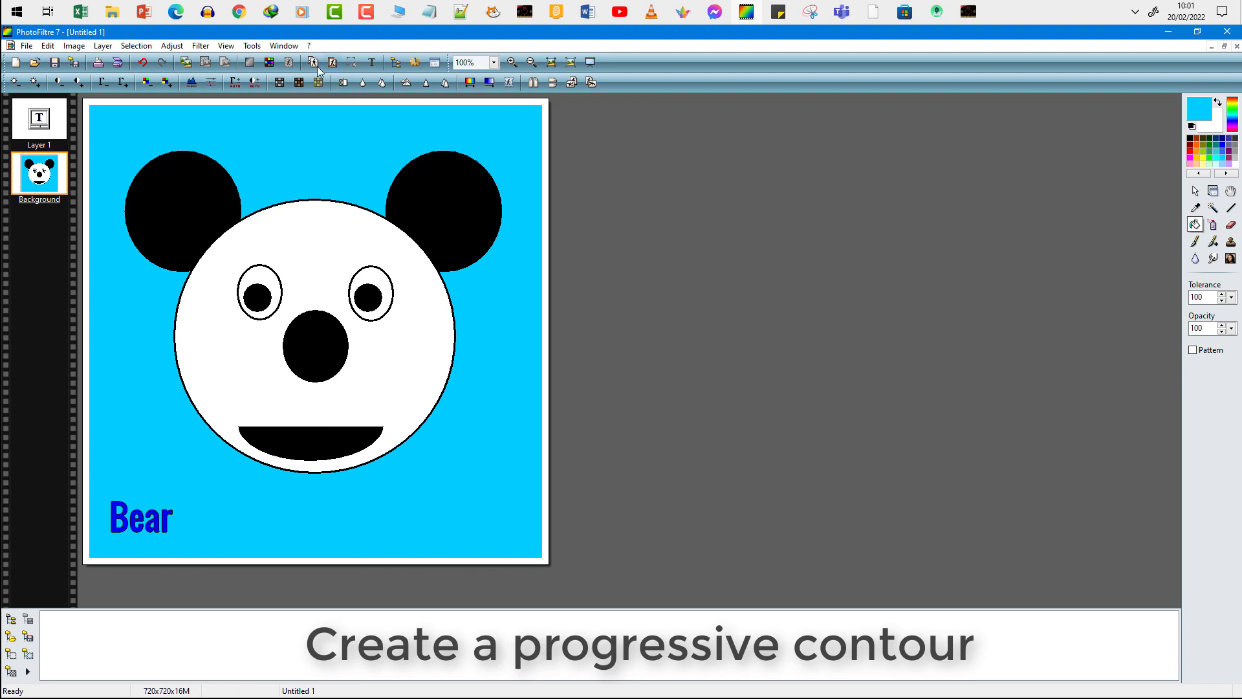
Step: Apply a blue progressive contour to the image with width 3, Blur style and 100% opacity
click(207, 48)
mouse_move(261, 181)
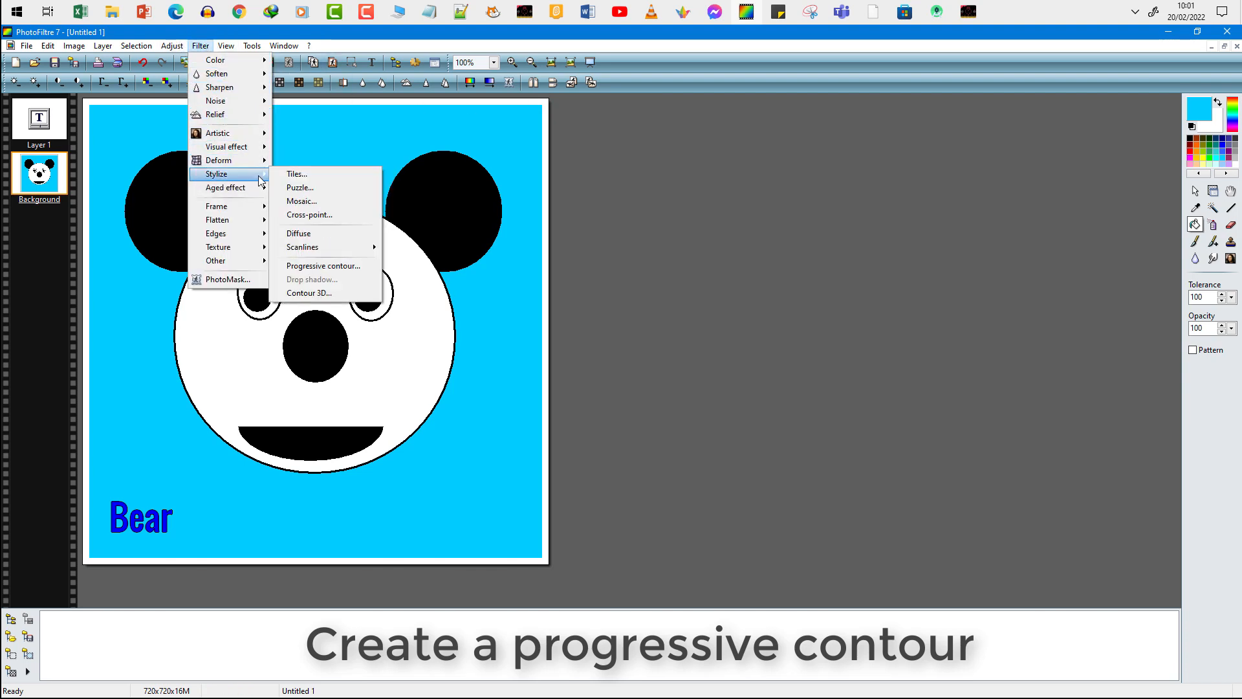
click(322, 265)
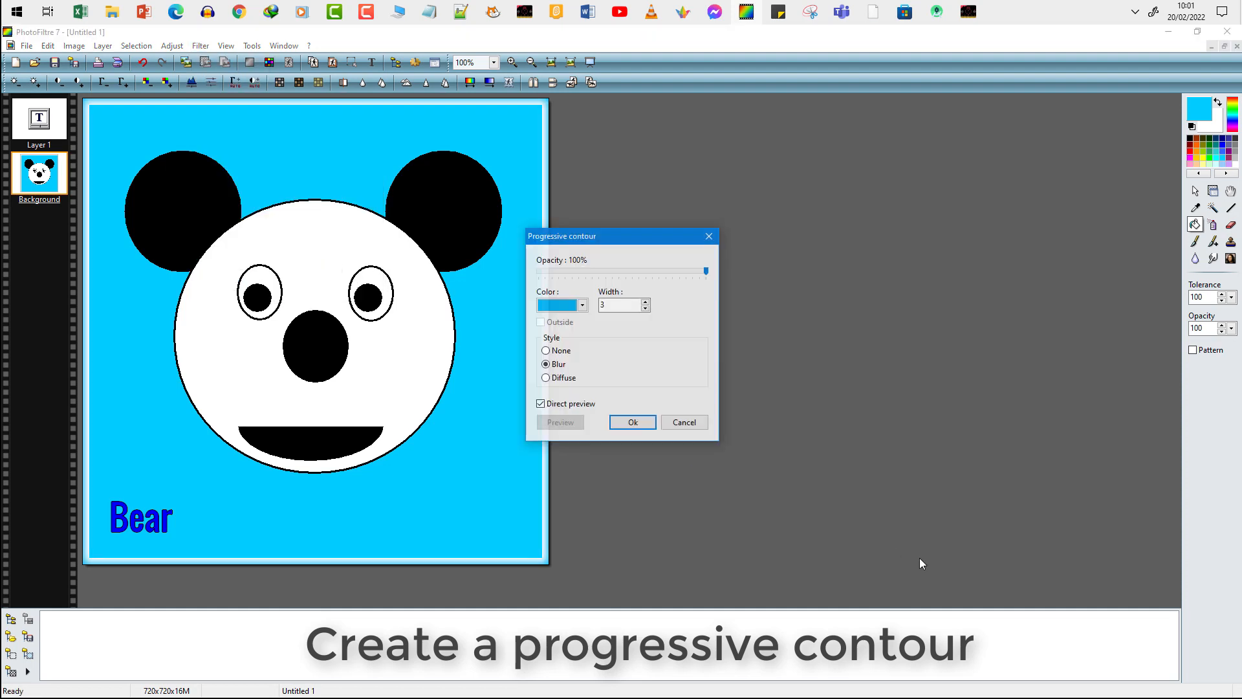
click(616, 424)
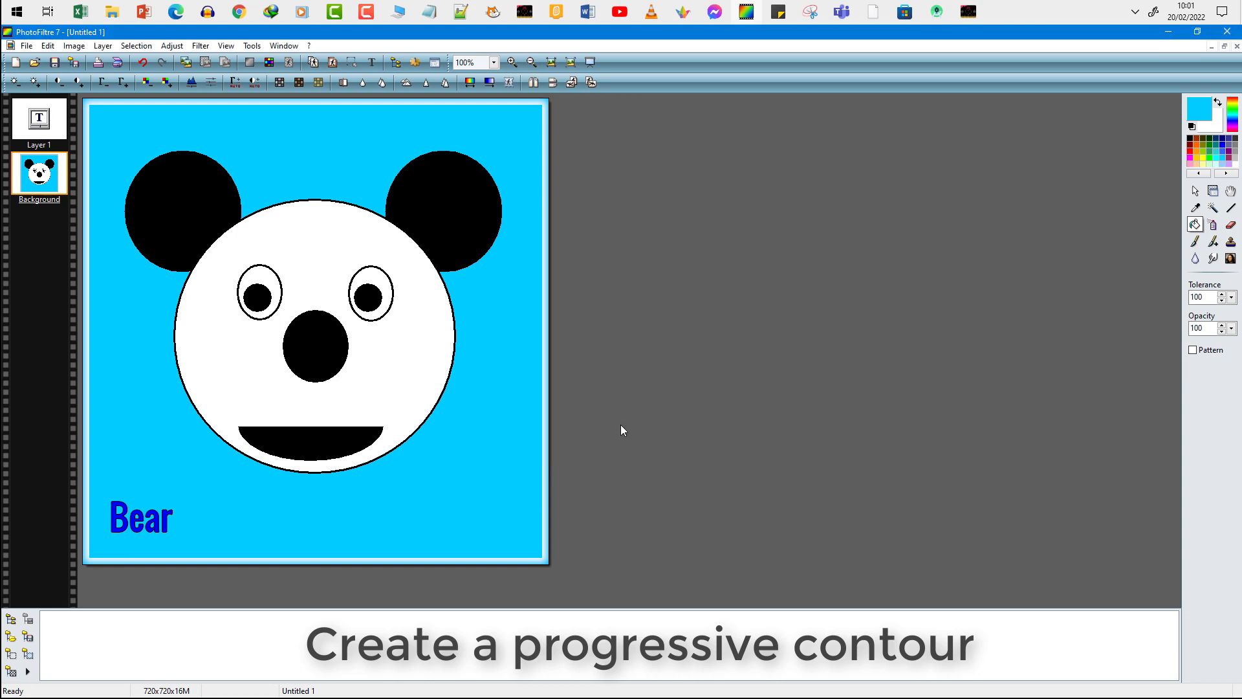
Step: Switch to the Selection tool and set the image zoom to 75%
scroll(577, 283, up, 1)
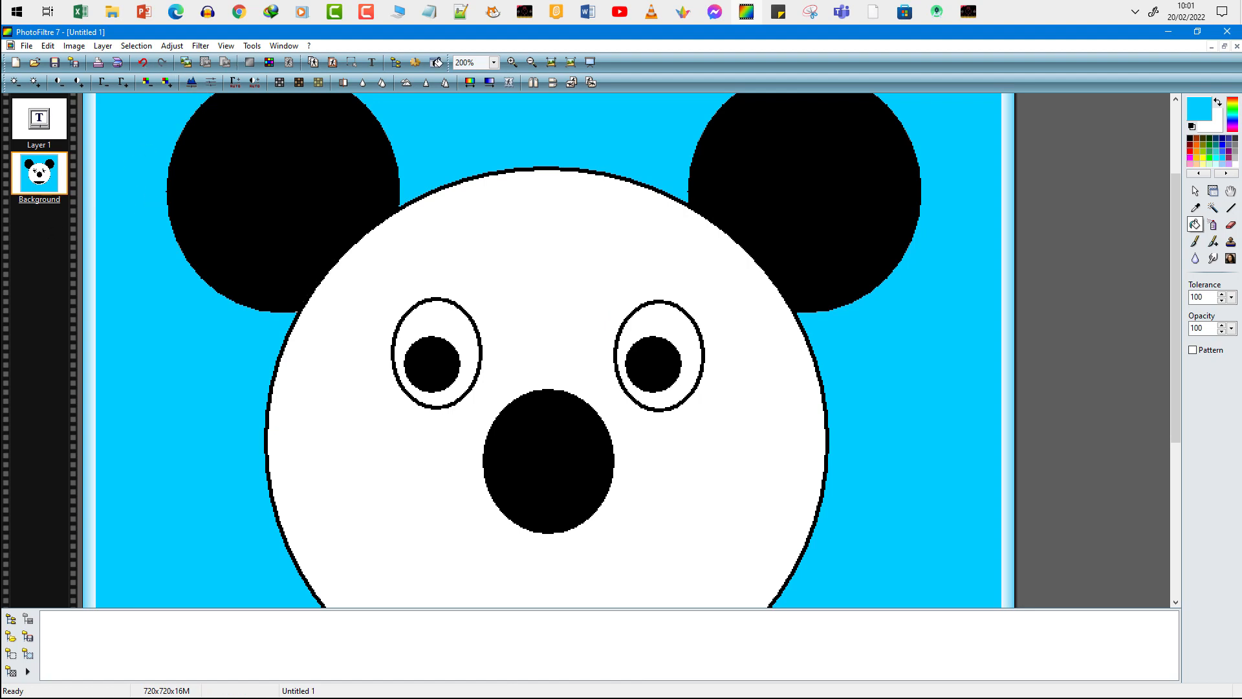
click(1194, 192)
drag(1175, 277, 1189, 118)
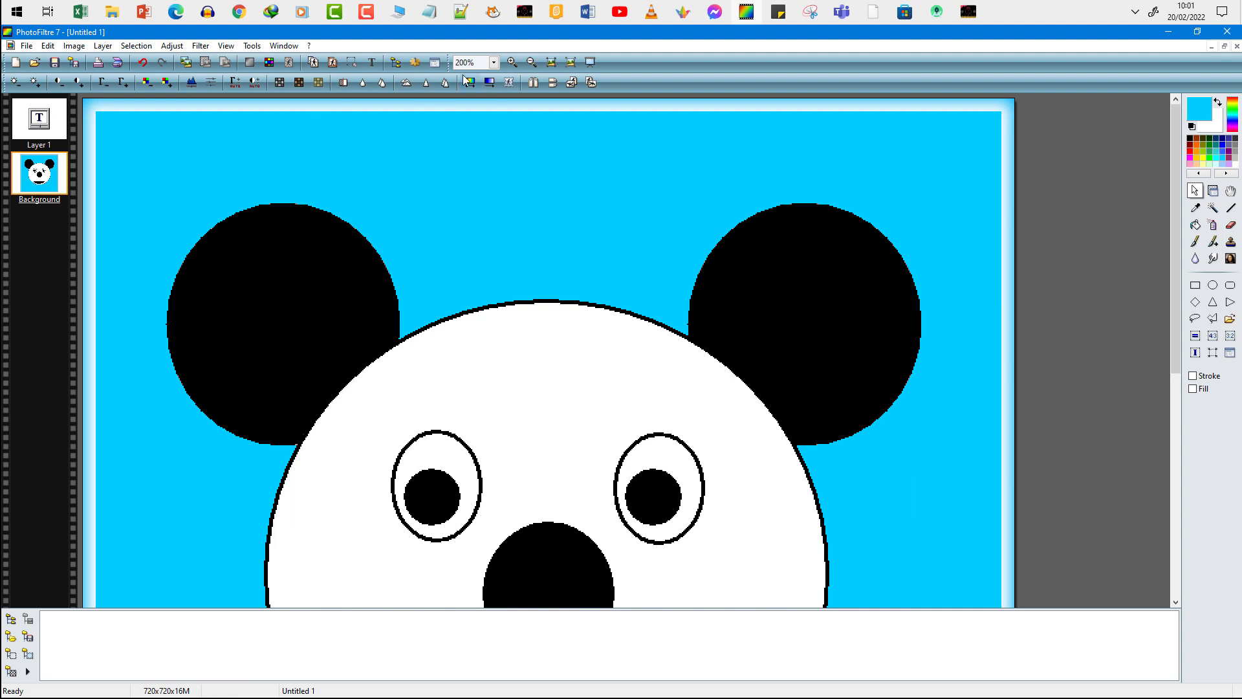
click(530, 62)
click(531, 62)
Step: Save the drawing to the desktop as a PNG file named bear, agreeing to save it without layers
click(27, 46)
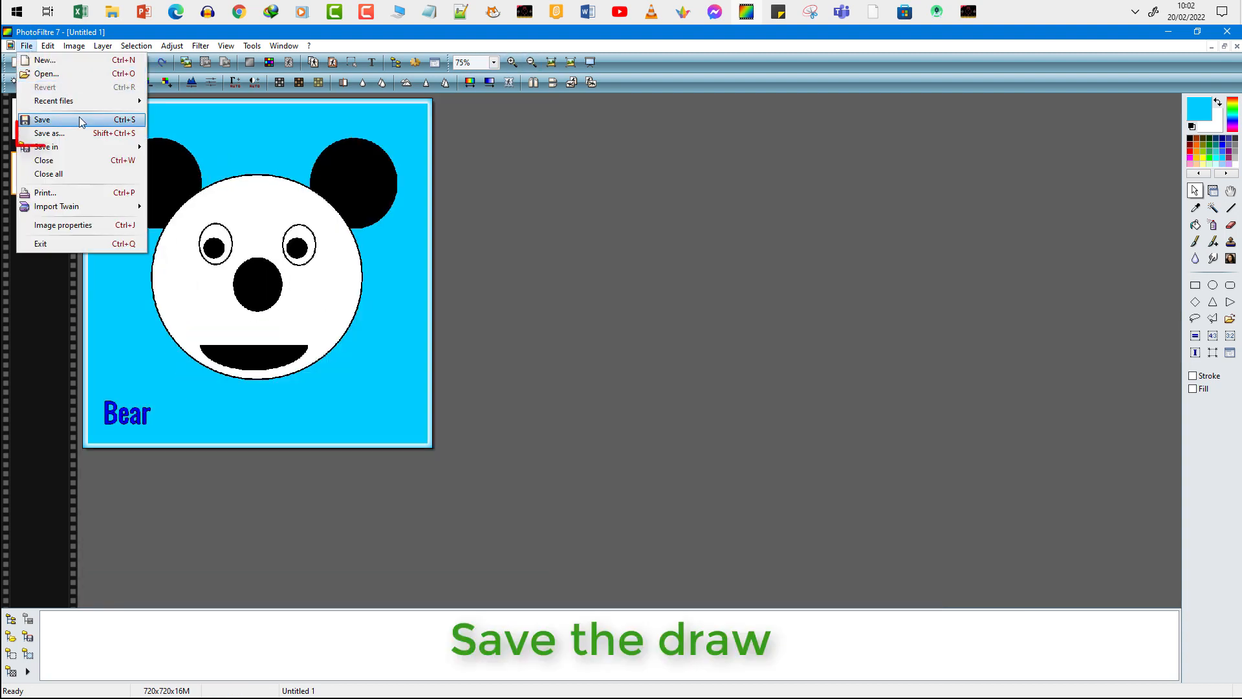
click(77, 136)
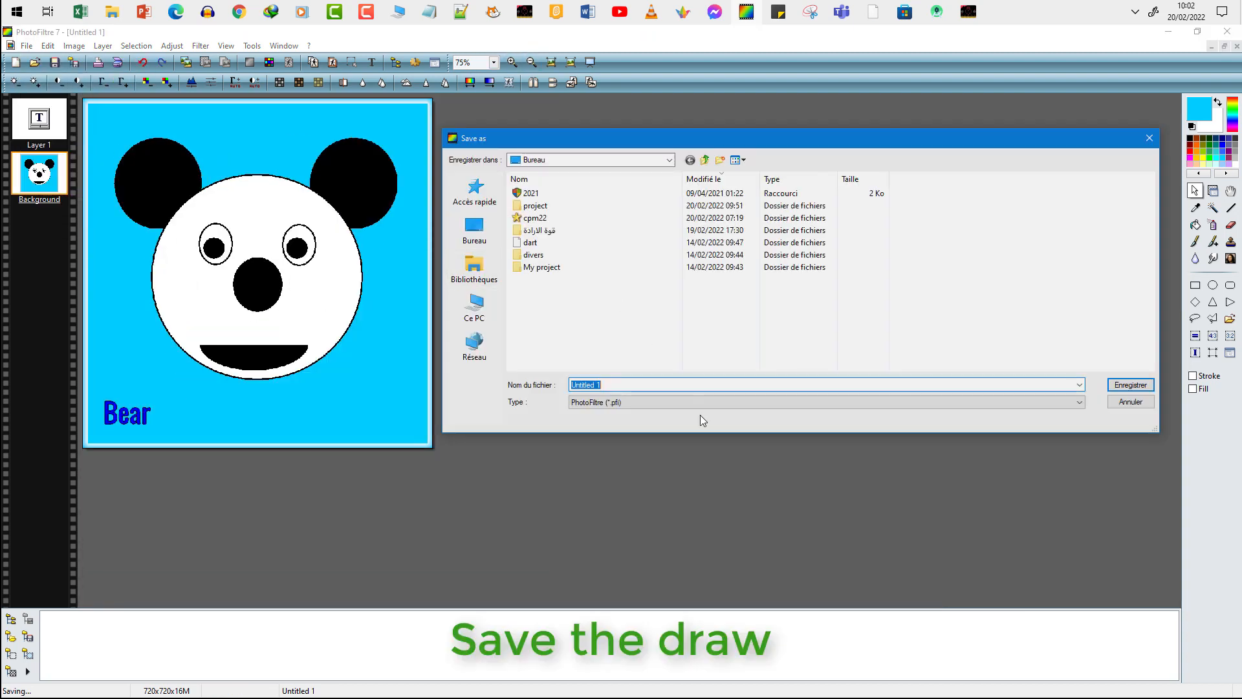
text(bear)
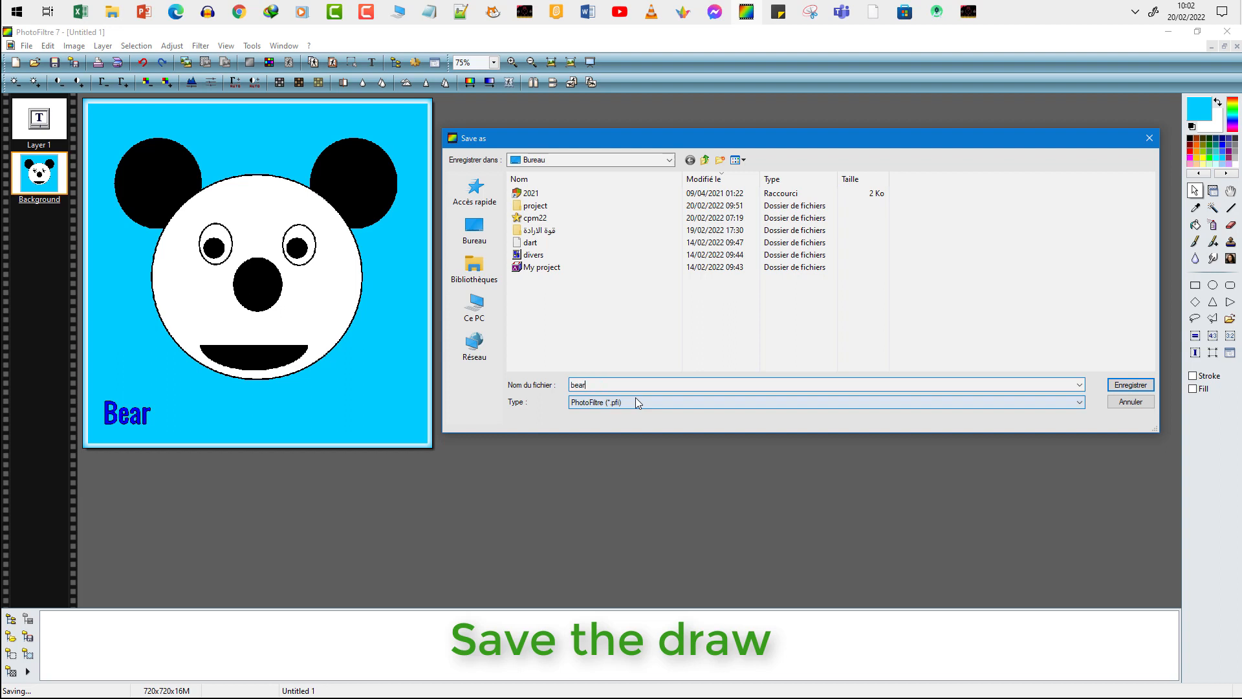
click(684, 402)
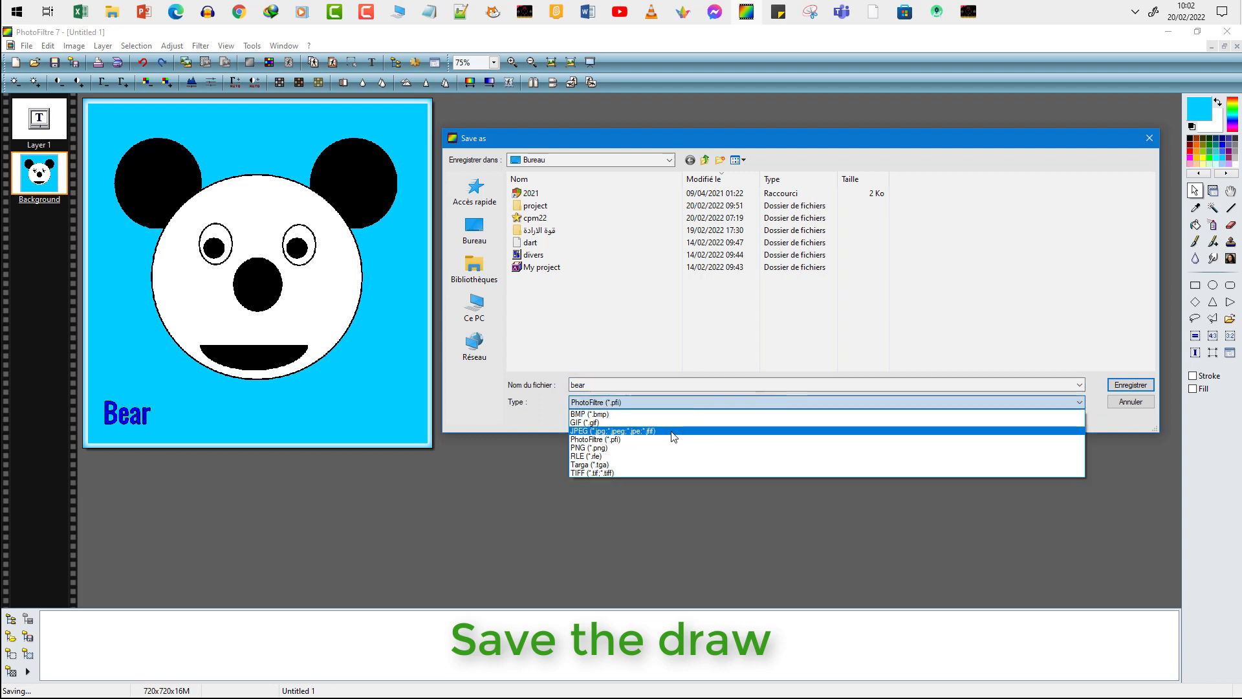
click(854, 427)
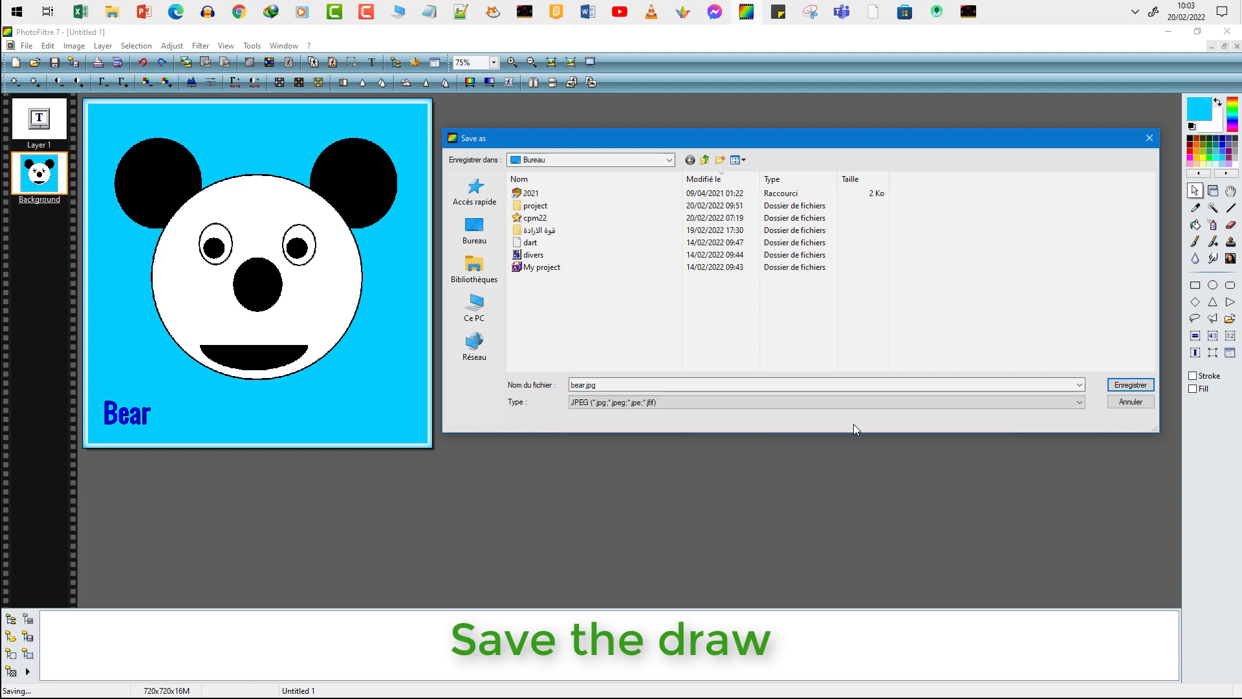
click(903, 401)
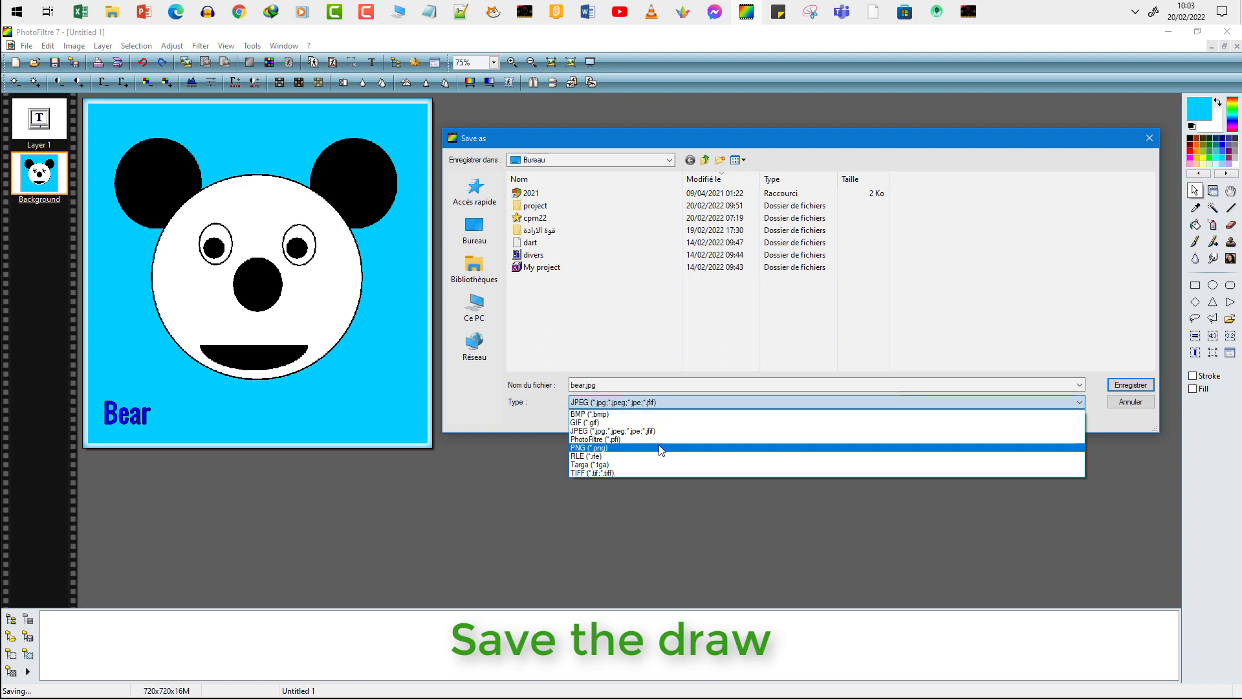
click(679, 447)
click(1123, 387)
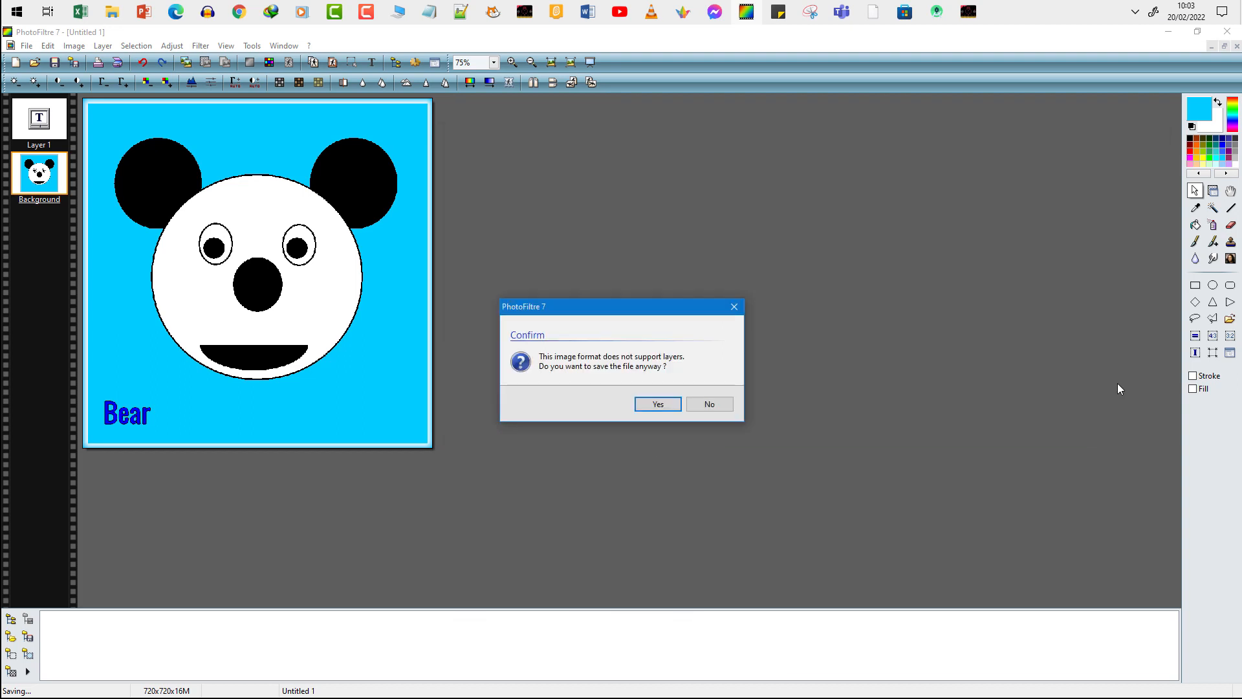
click(666, 407)
click(670, 321)
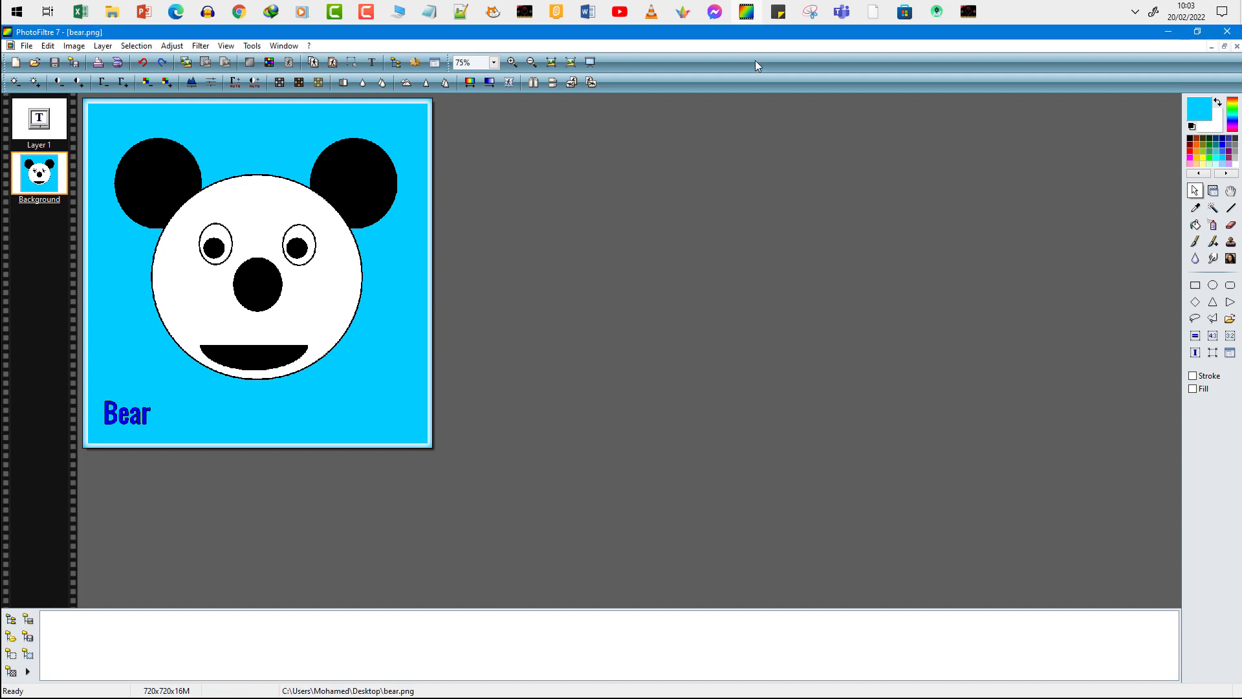
Step: Close the current image and reopen bear.png from the desktop
click(1237, 46)
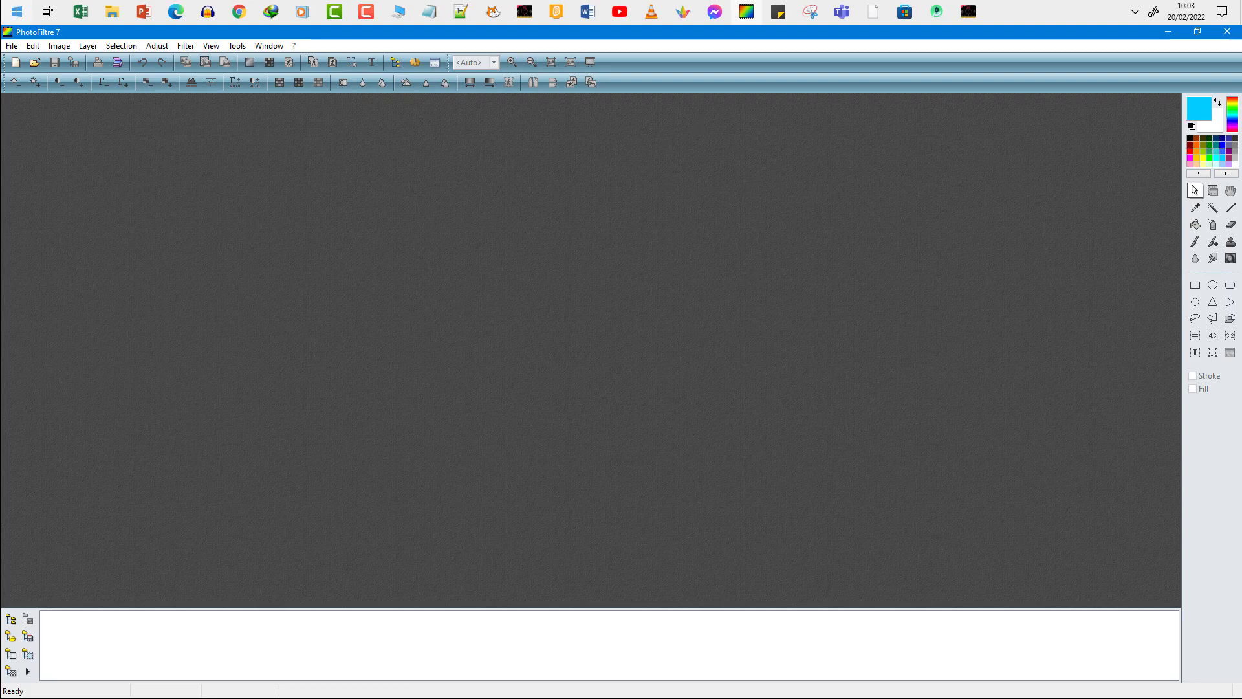
click(35, 62)
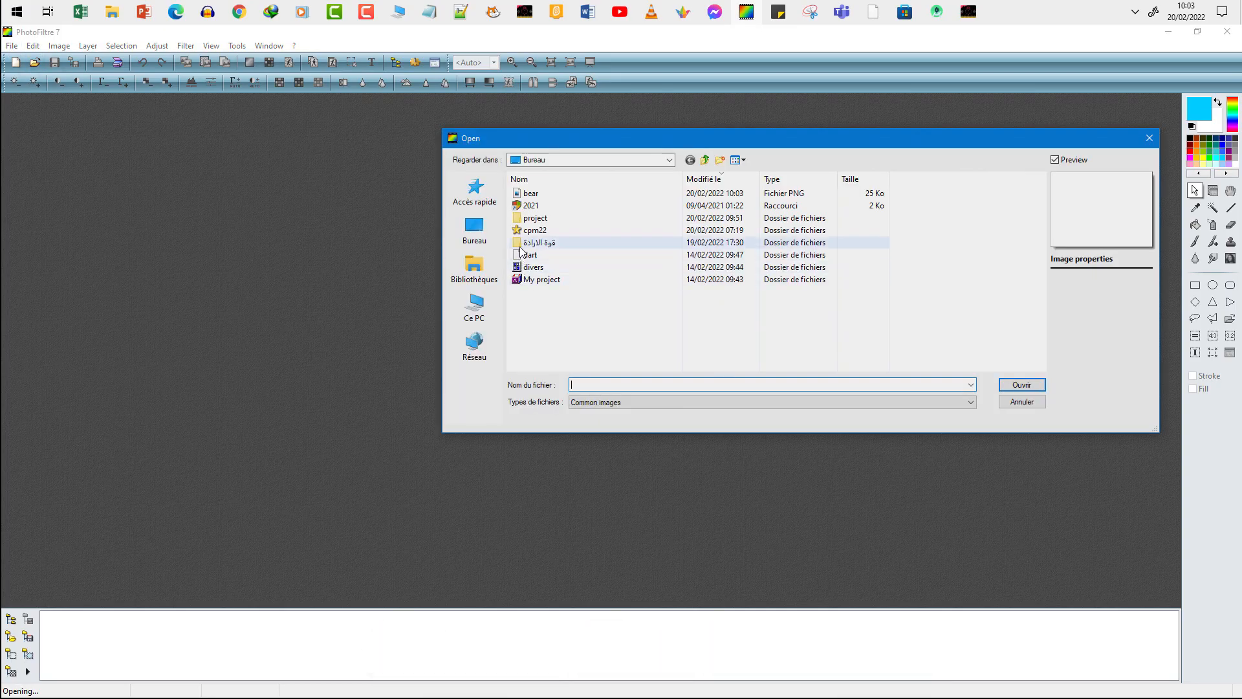
double_click(532, 193)
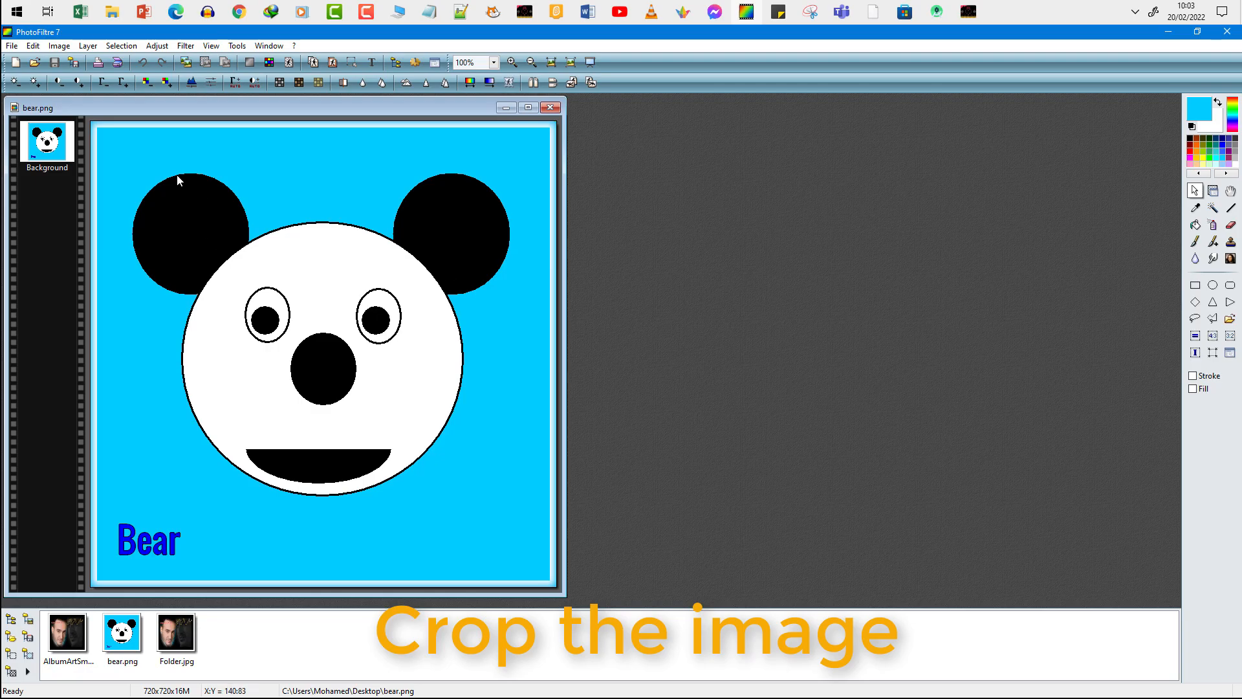
Step: Crop the image to a rectangular selection about 591 by 509 px fitted closely around the bear's ears and head
drag(118, 153, 519, 500)
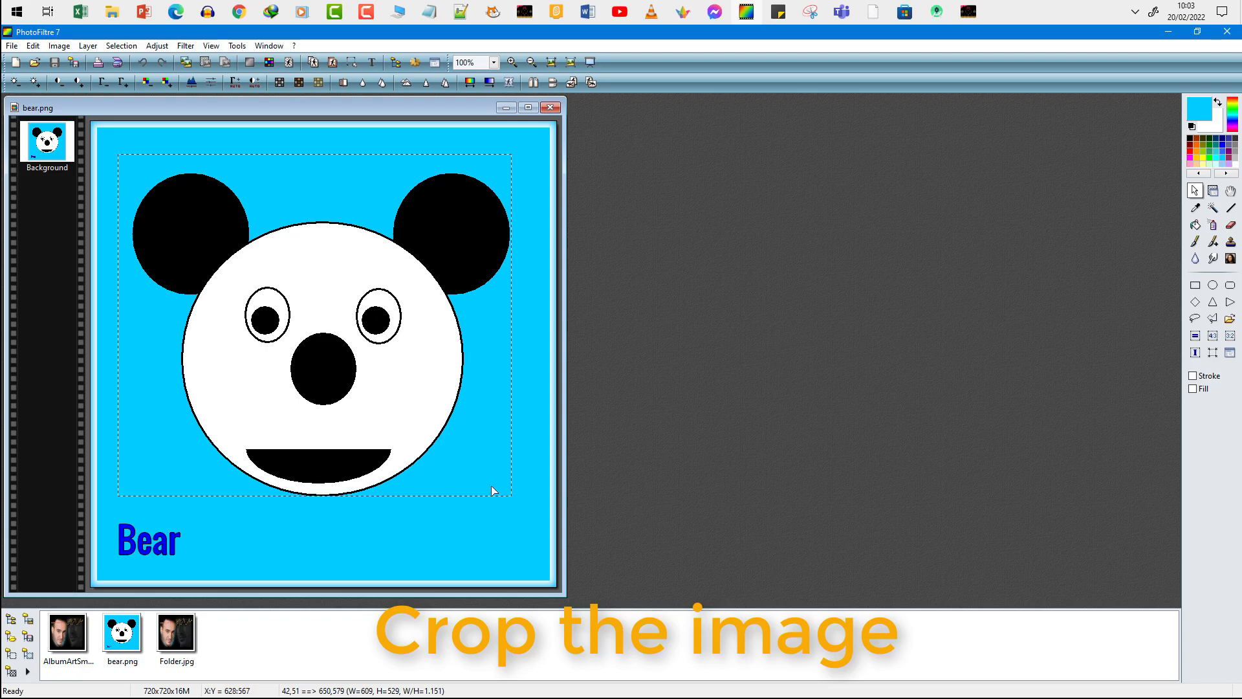
drag(118, 300, 129, 298)
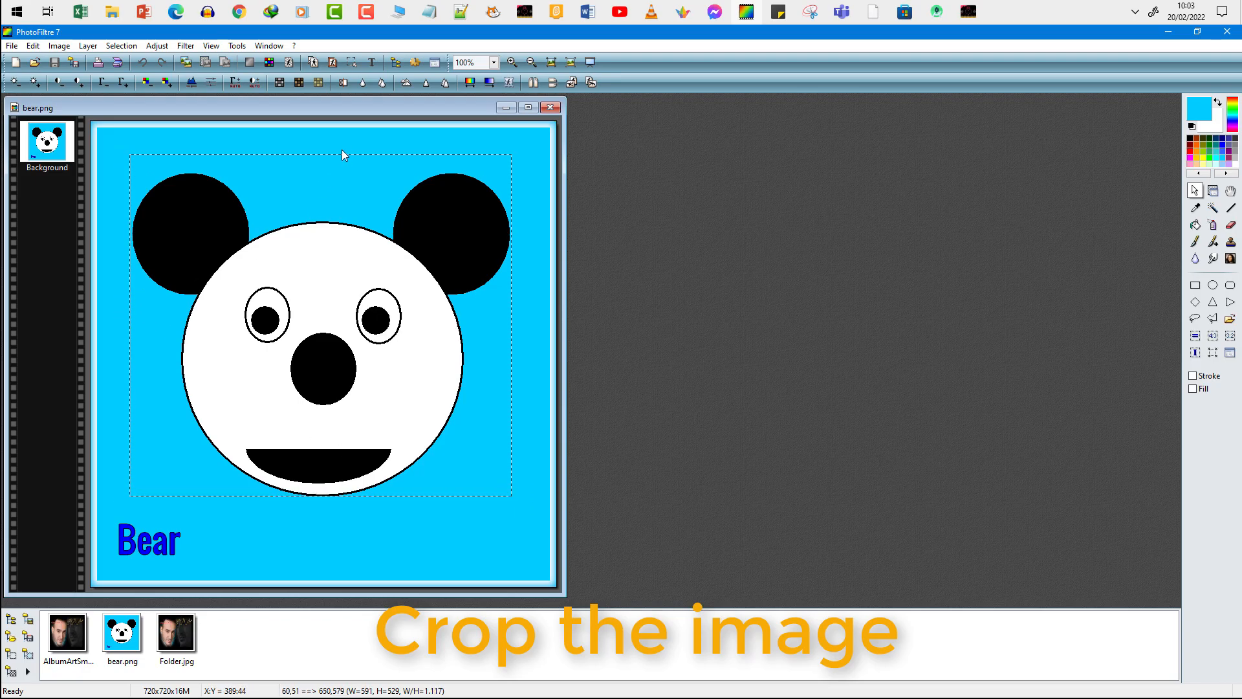
drag(343, 155, 342, 171)
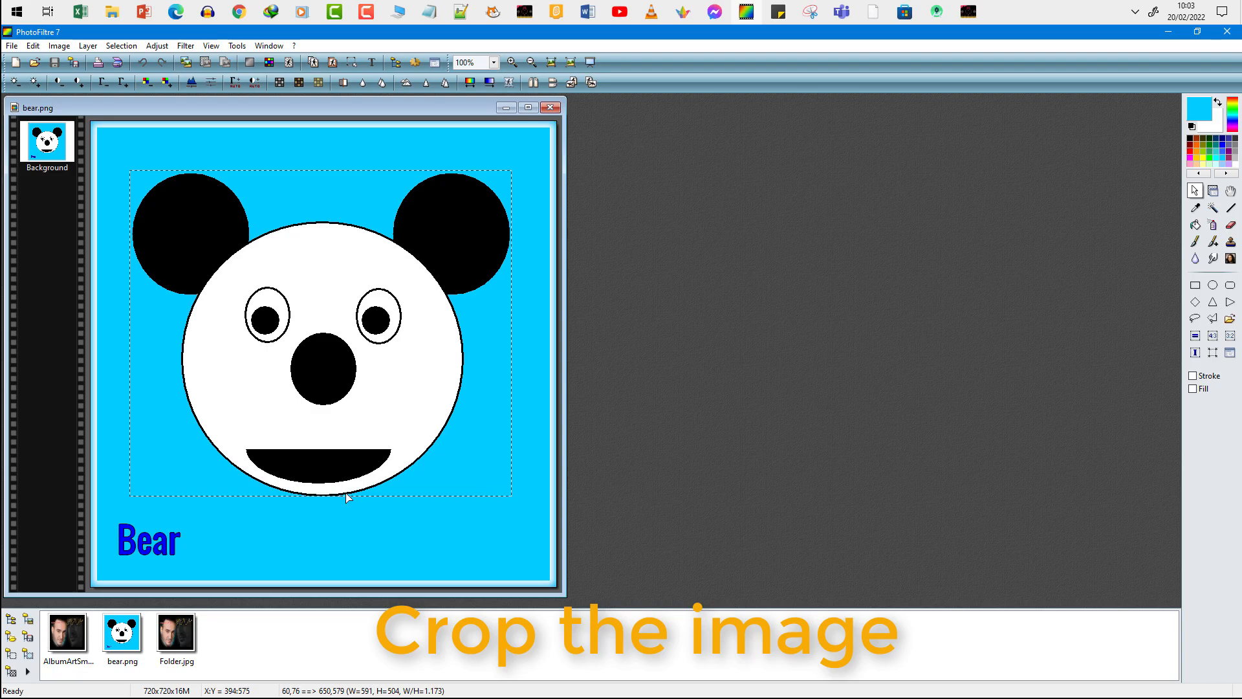
drag(346, 494, 346, 496)
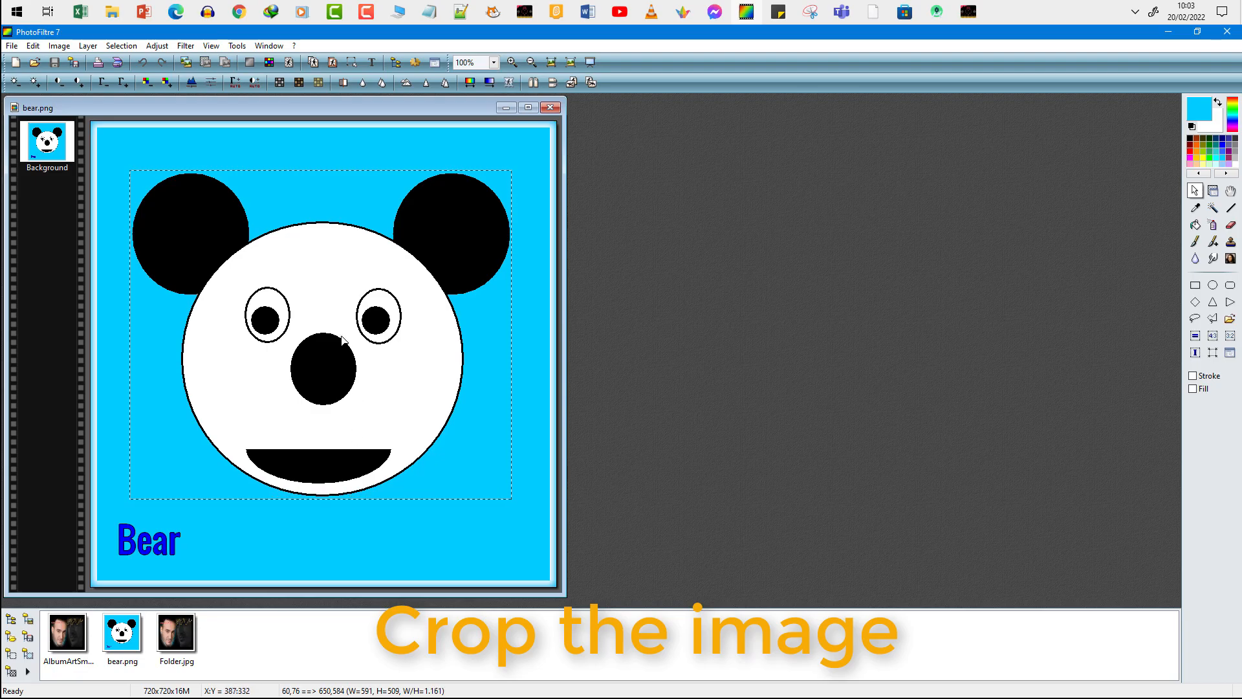
right_click(329, 301)
click(364, 325)
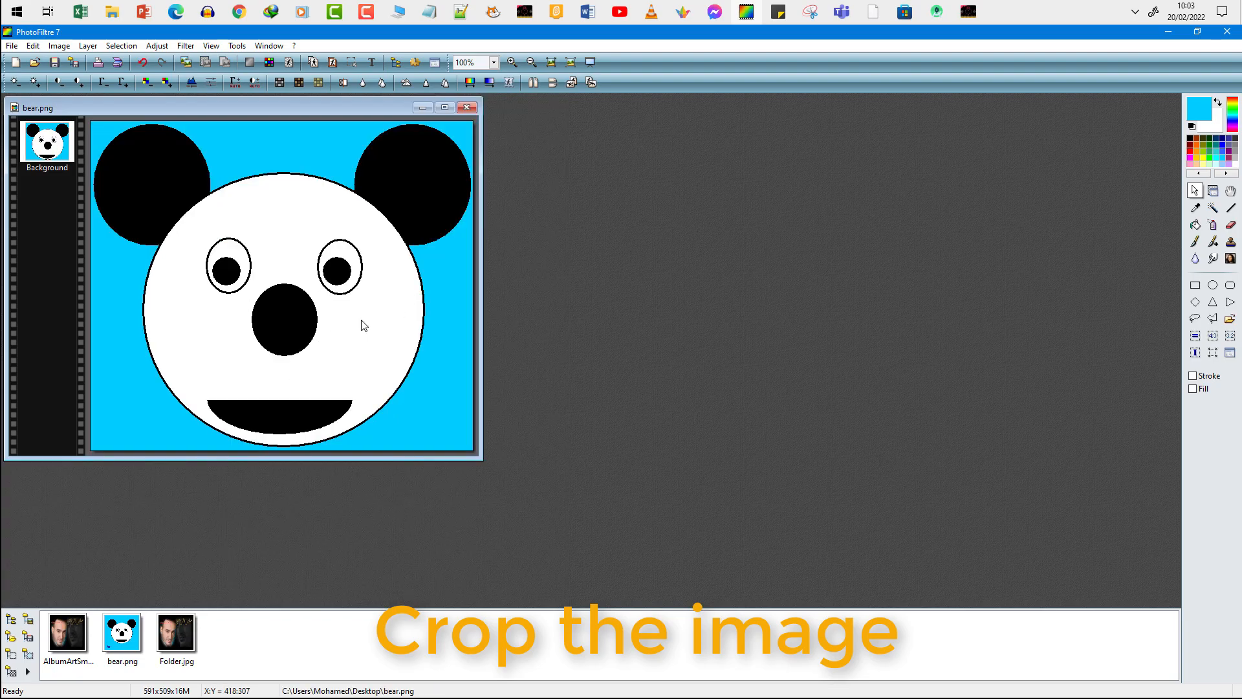